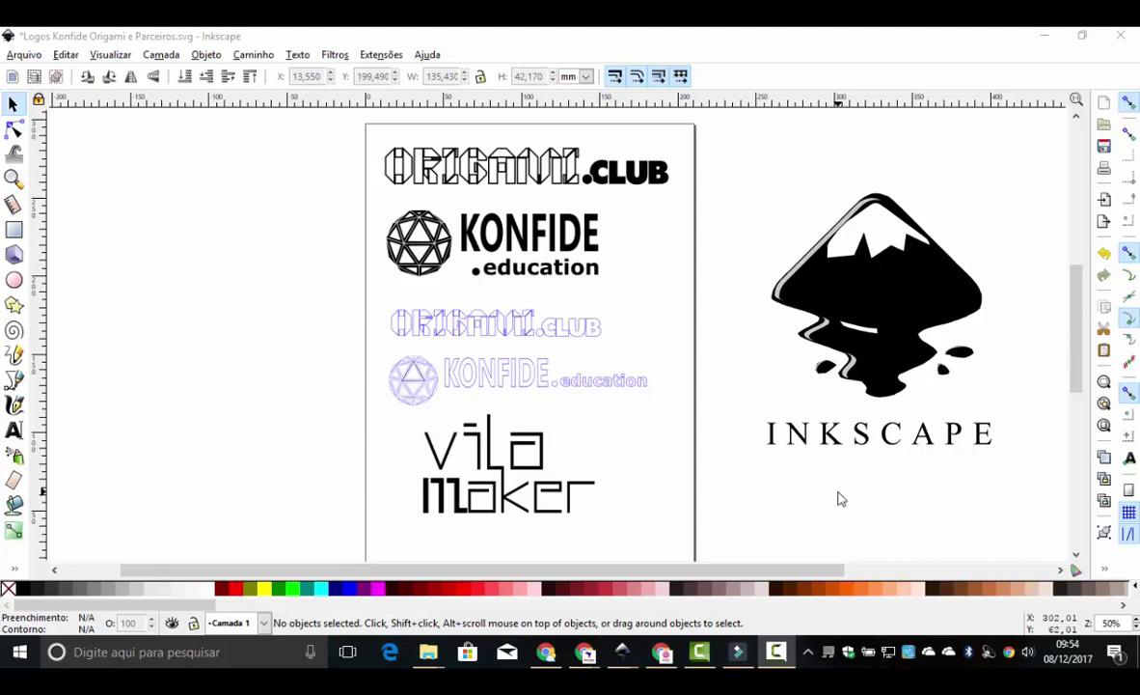
Zoom the page in and select the KONFIDE education logo group, then the vila maker image.
key(plus)
key(plus)
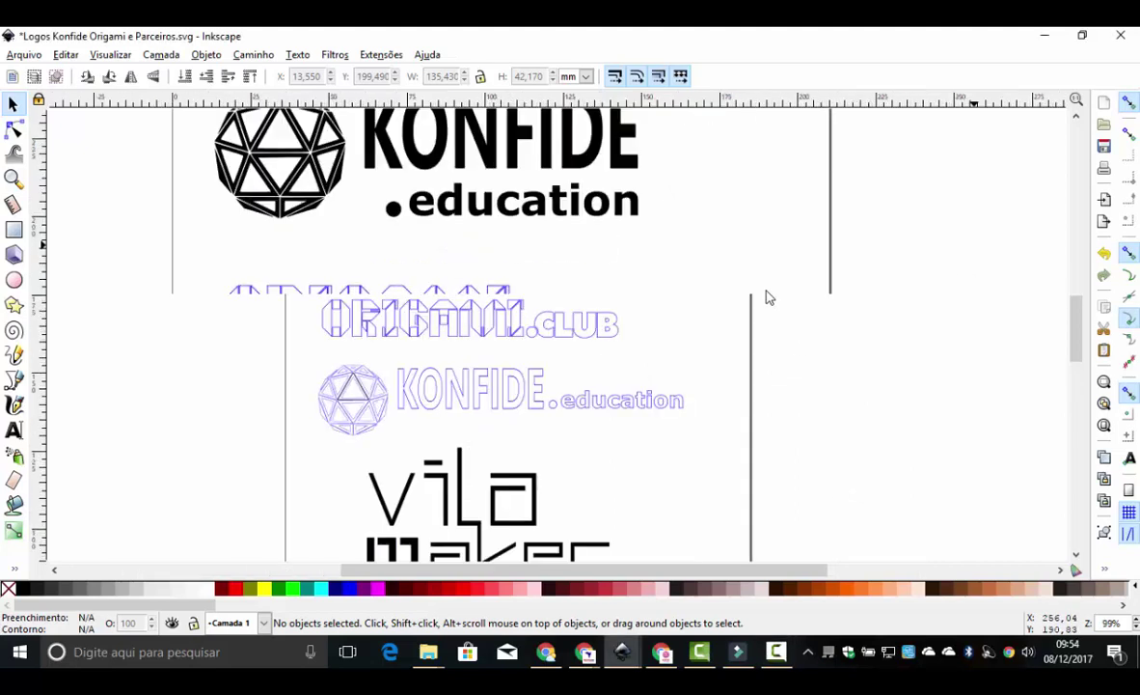
scroll(767, 298, up, 4)
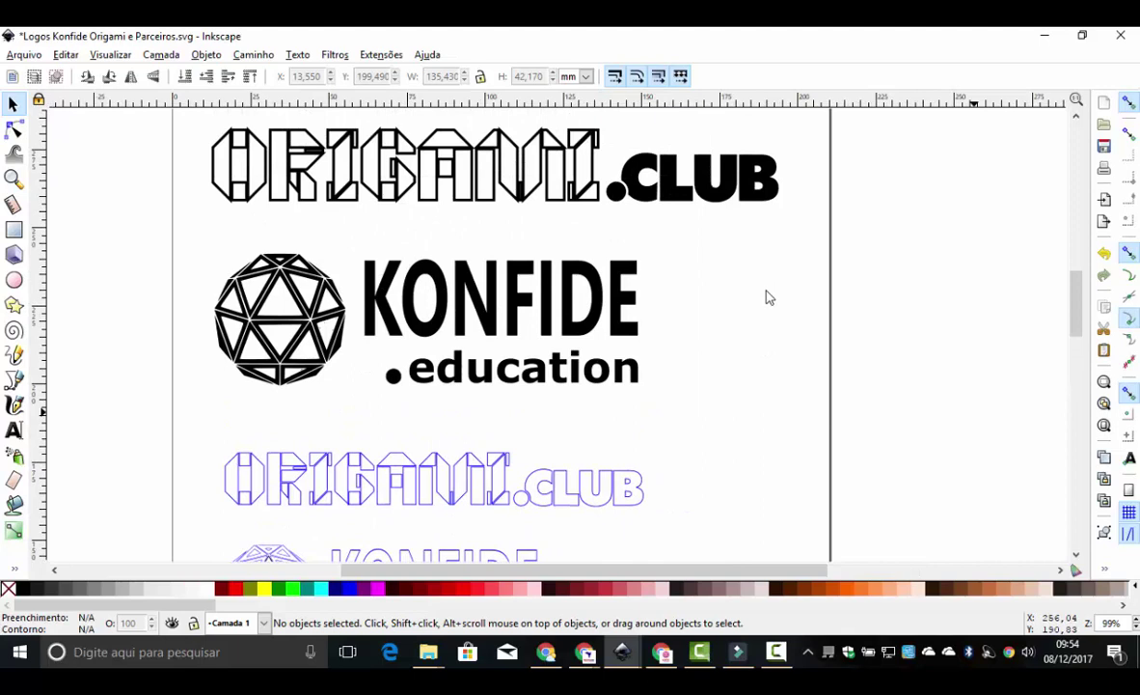
click(572, 307)
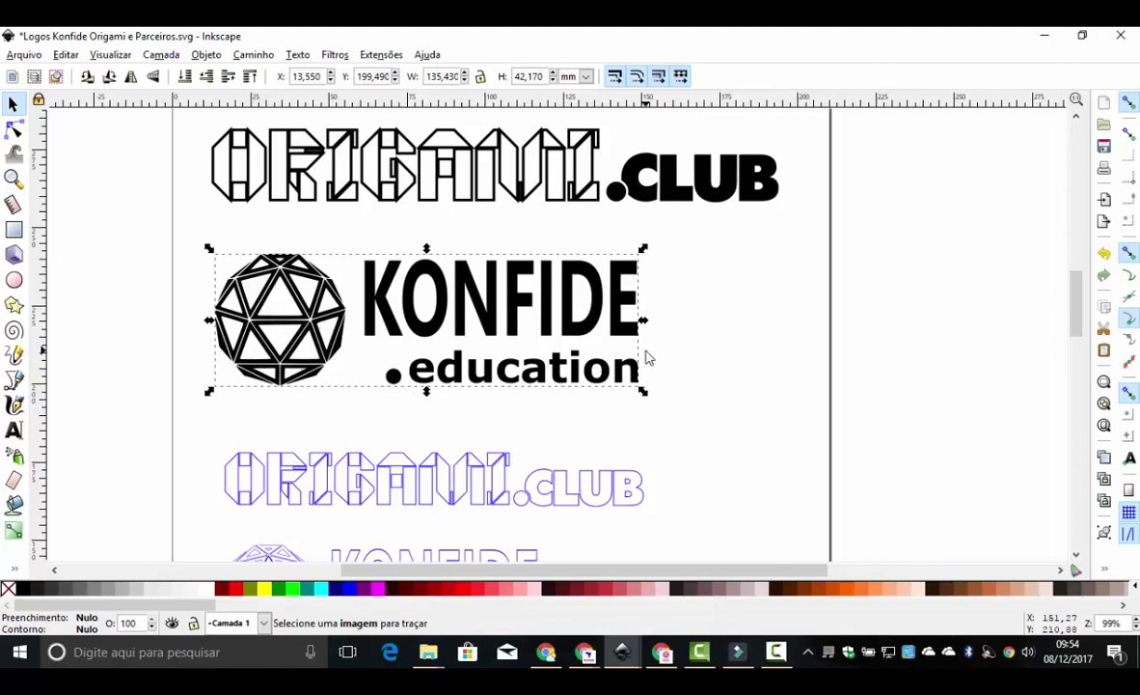
scroll(647, 357, down, 2)
scroll(646, 357, down, 3)
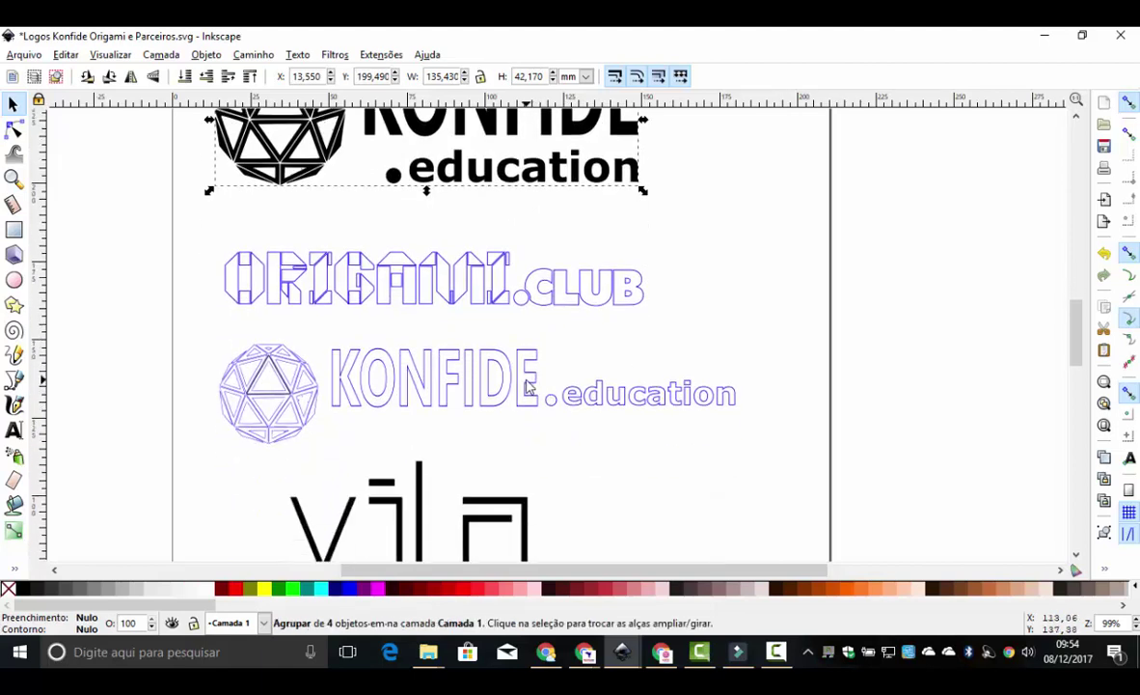
scroll(526, 386, down, 2)
scroll(526, 381, down, 5)
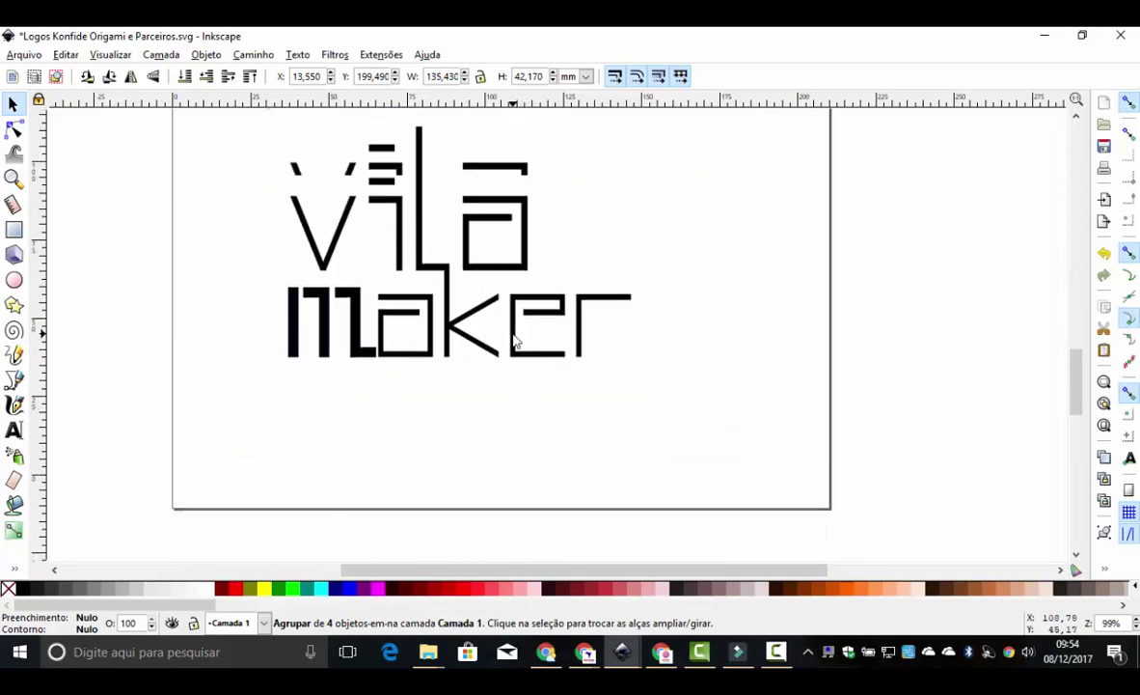
scroll(502, 333, up, 2)
click(439, 297)
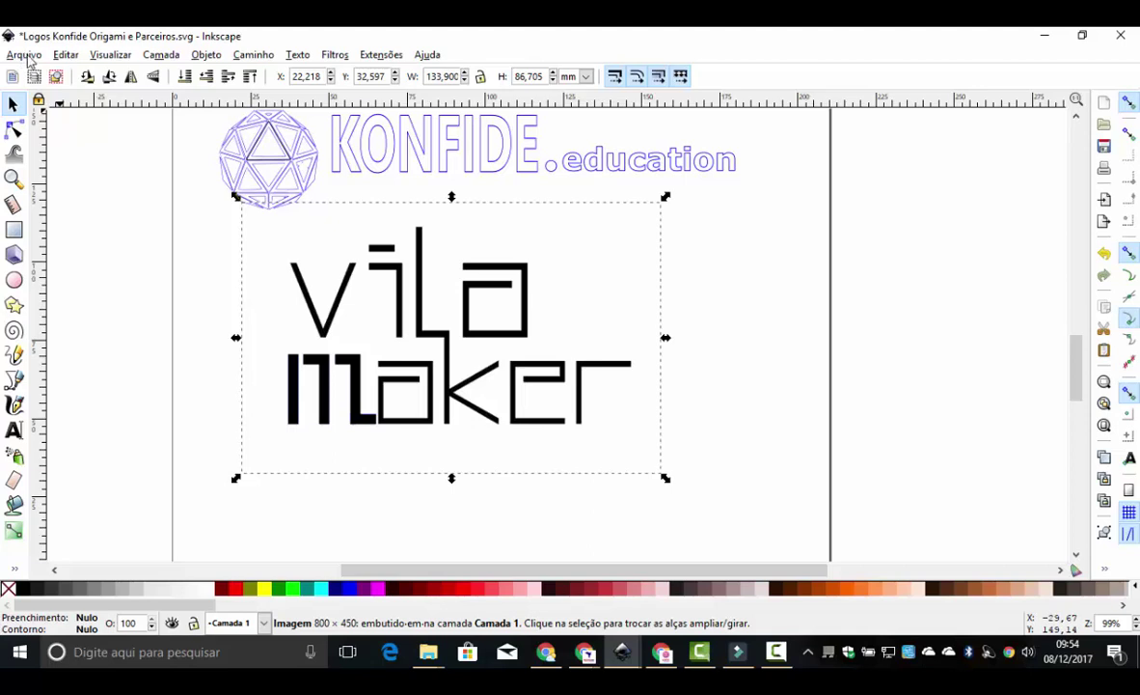
Import 'Logo Konfide Education branco' from C: > Konfide Education > Marketing > Logos.
click(25, 55)
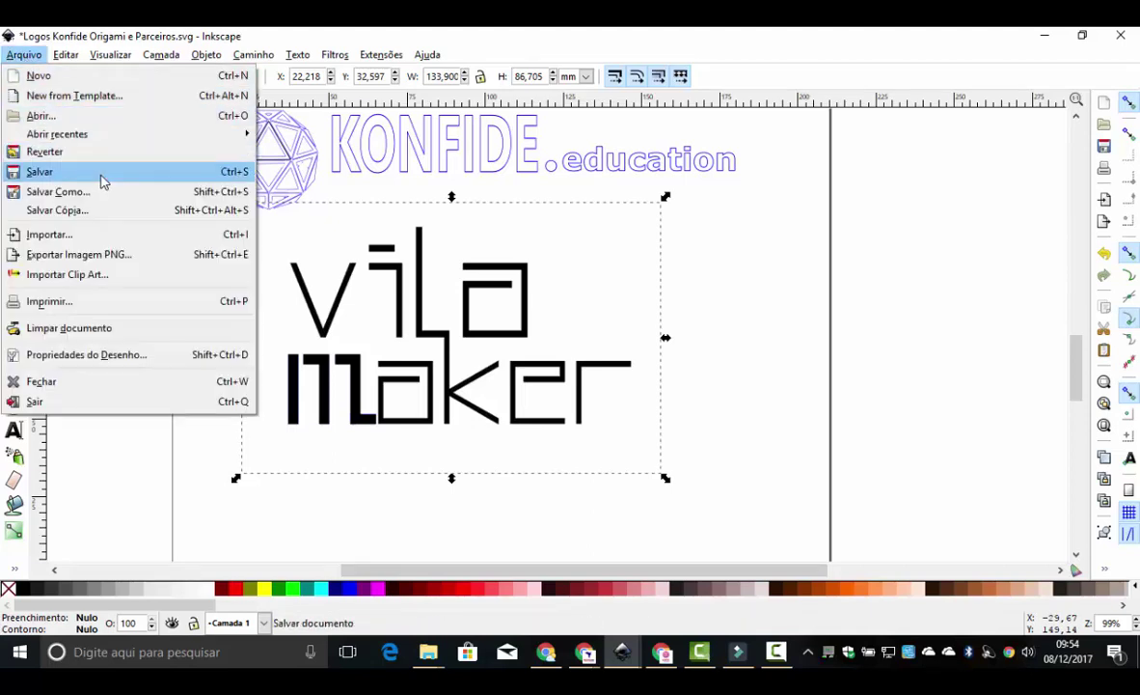
click(106, 240)
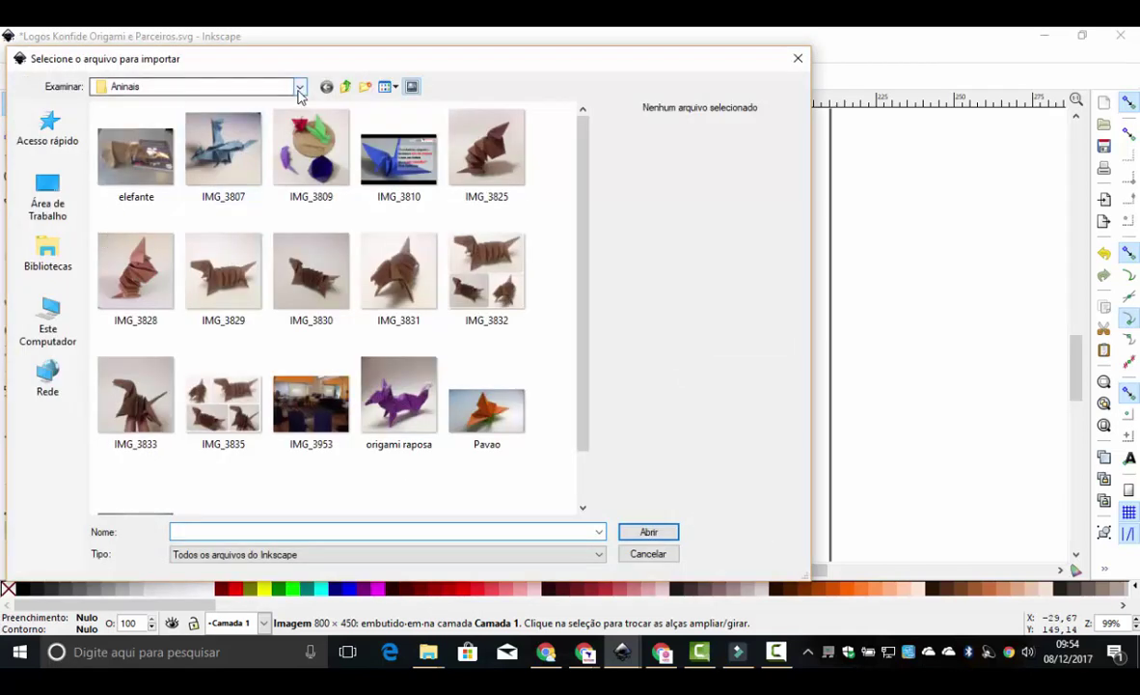
click(284, 86)
click(299, 87)
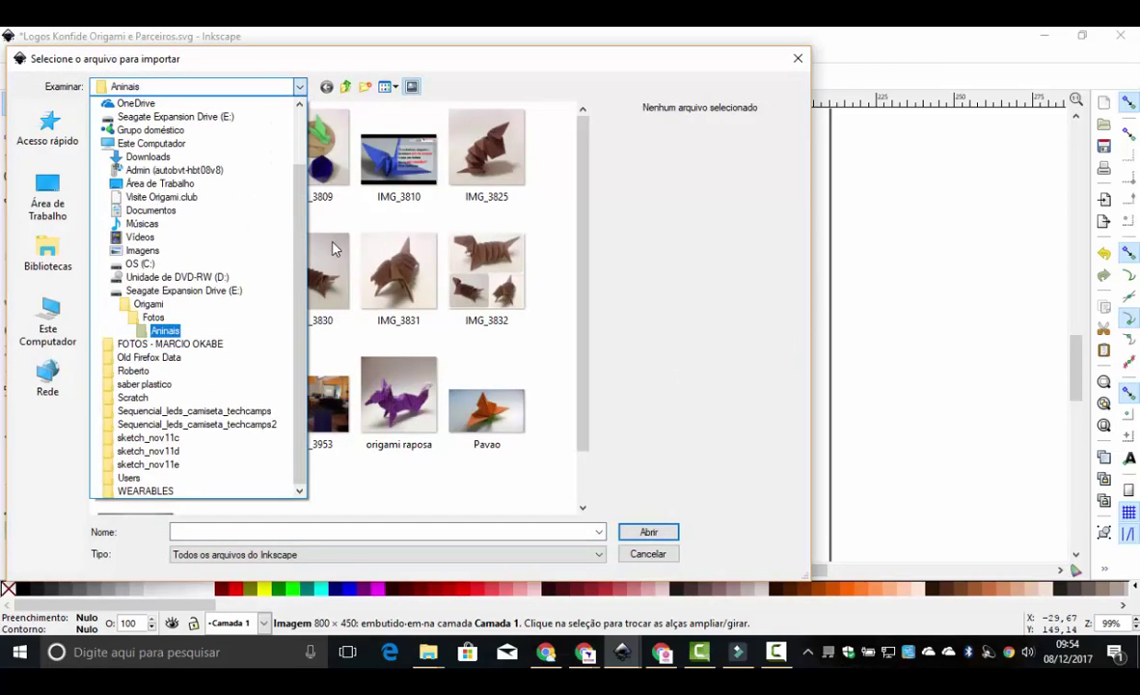
click(142, 264)
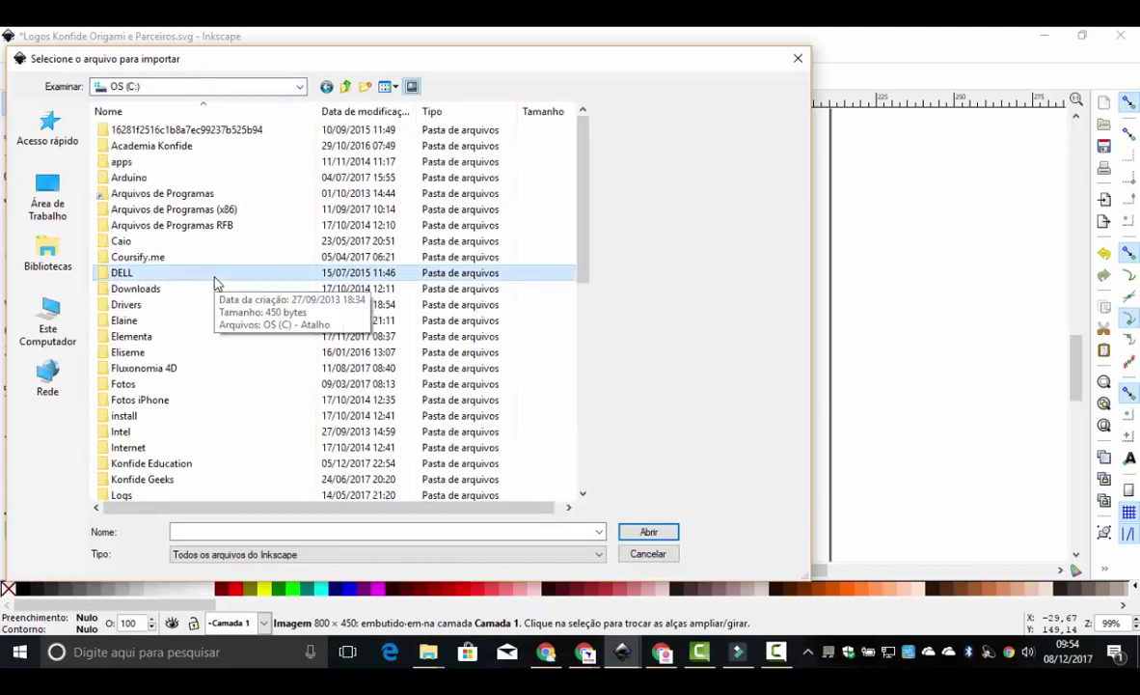
key(k)
key(Return)
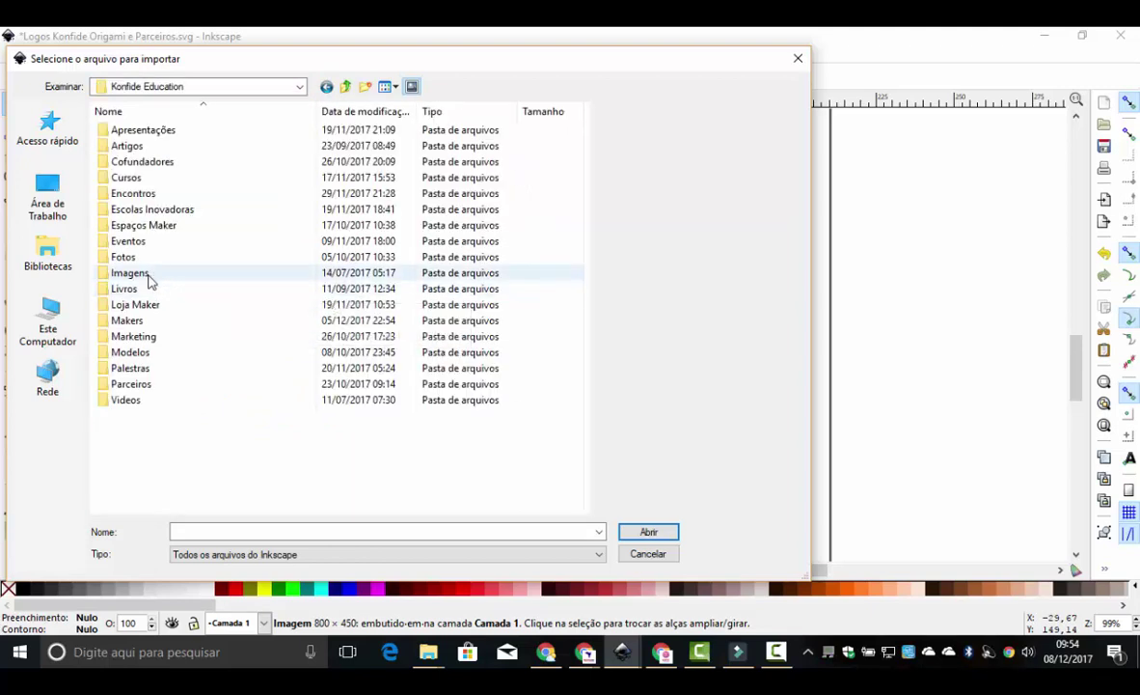
click(157, 336)
double_click(159, 337)
double_click(130, 179)
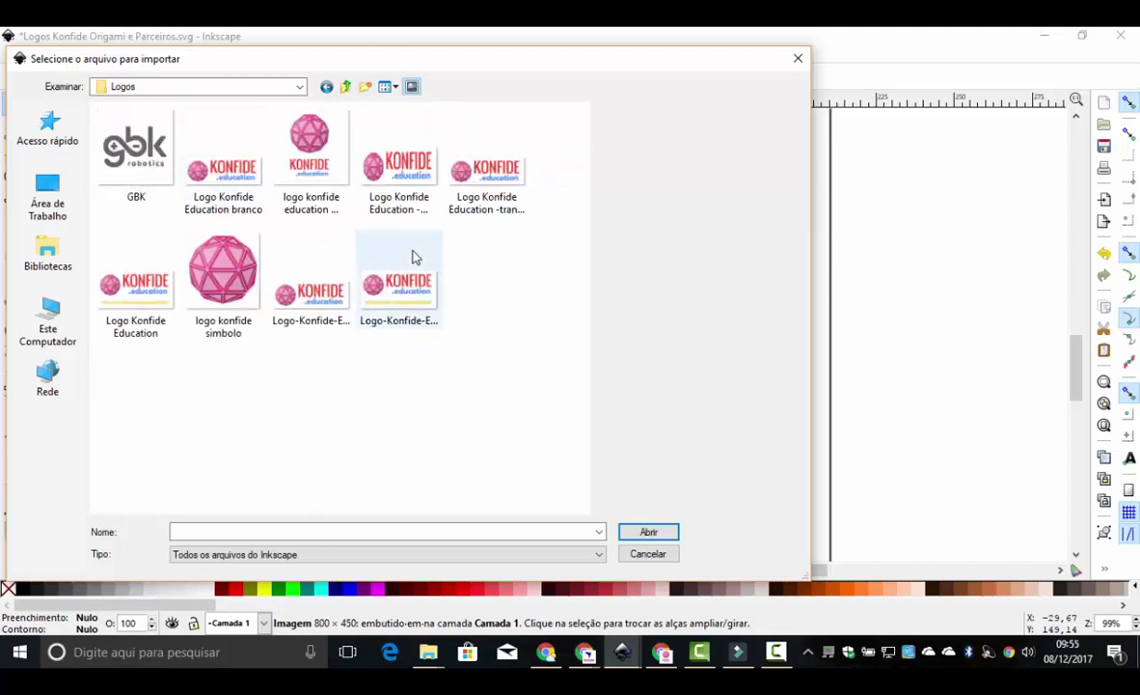
double_click(249, 188)
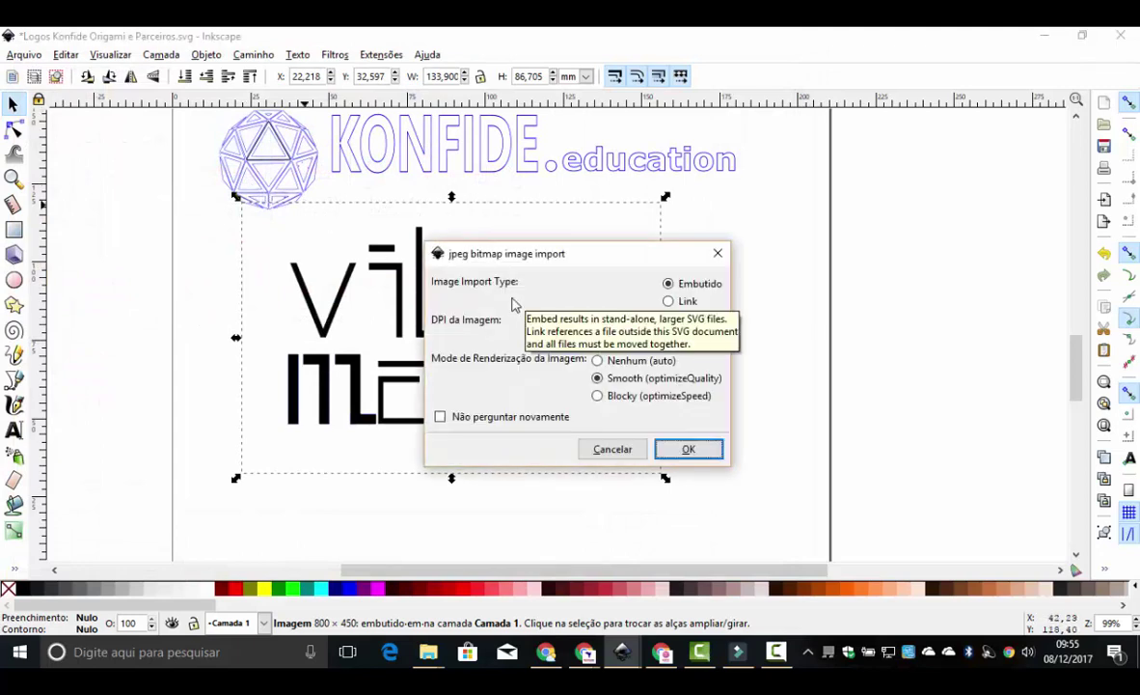
Embed the imported KONFIDE logo and scale it down to about 122 × 44 mm.
click(687, 450)
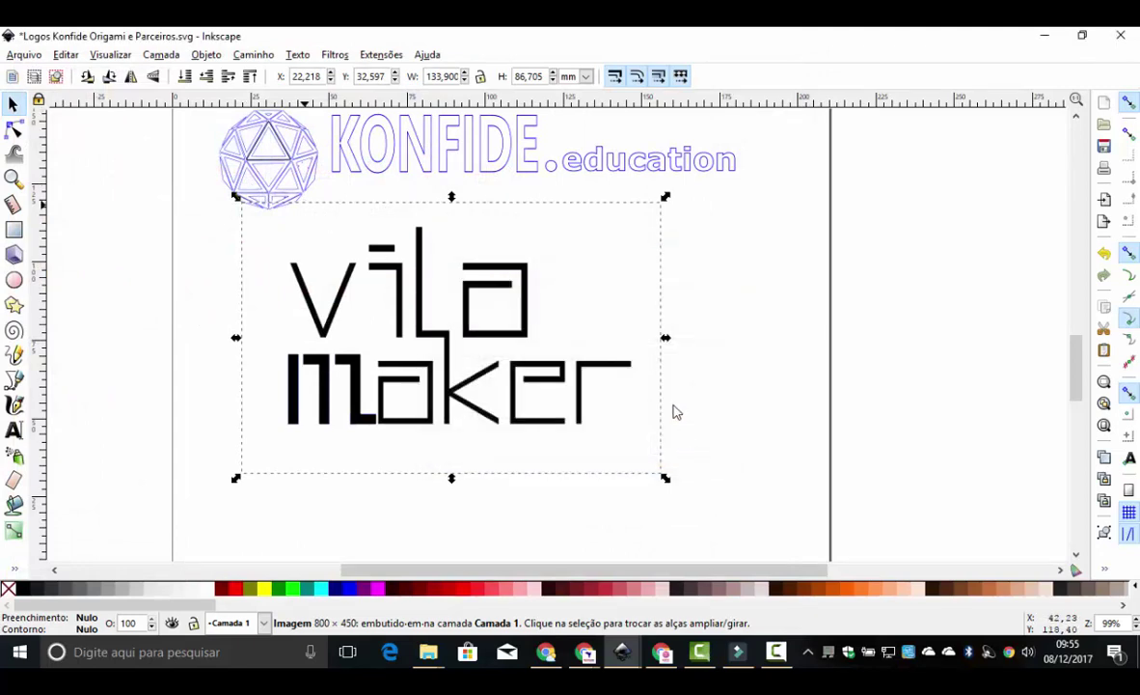
key(ctrl+v)
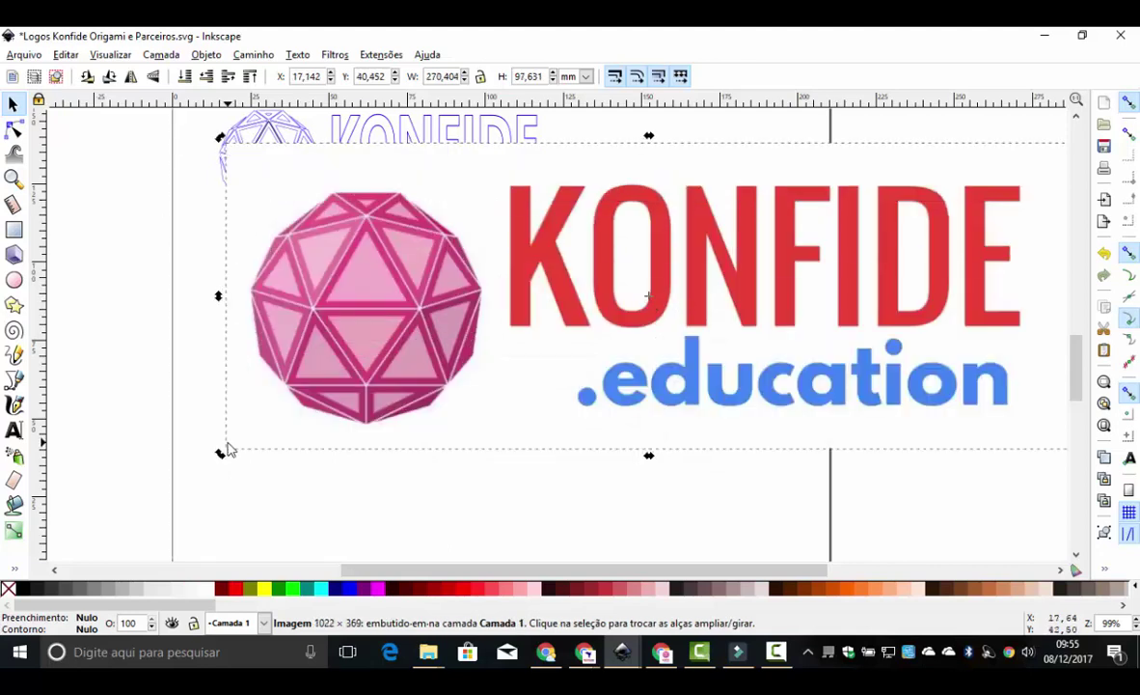
drag(221, 454, 527, 299)
key(ctrl+z)
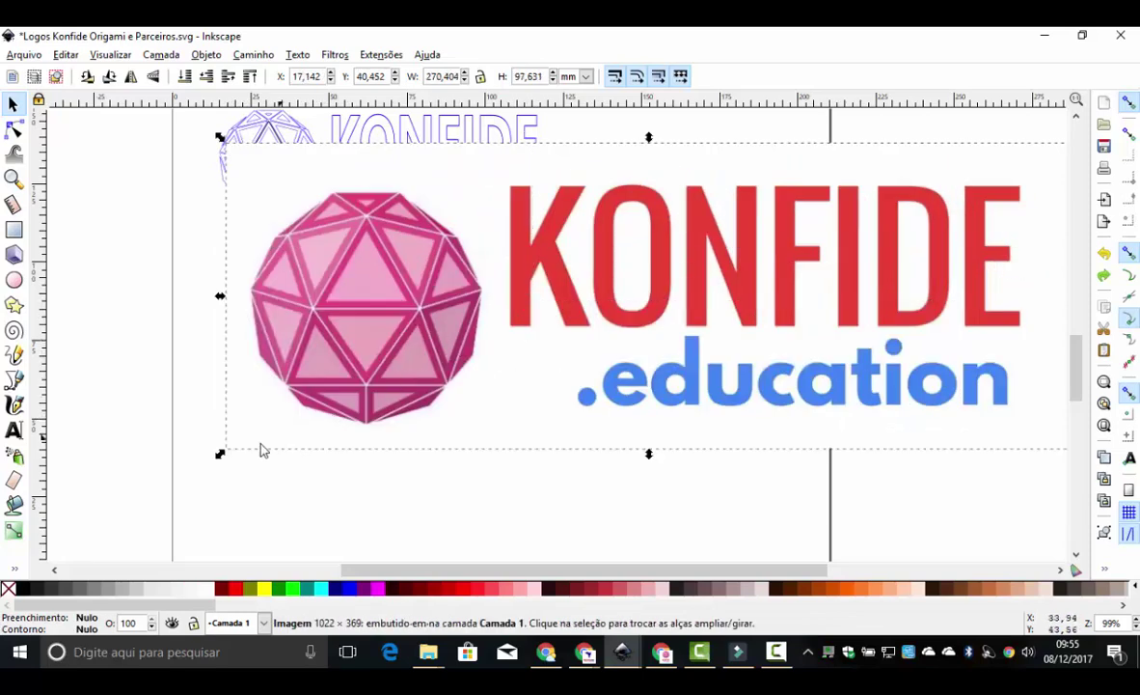
mouse_move(222, 451)
mouse_down()
mouse_move(573, 293)
mouse_move(721, 277)
mouse_move(434, 311)
mouse_up()
Place the colour KONFIDE logo just right of the vila maker image.
click(378, 360)
key(ctrl+z)
drag(685, 256, 673, 287)
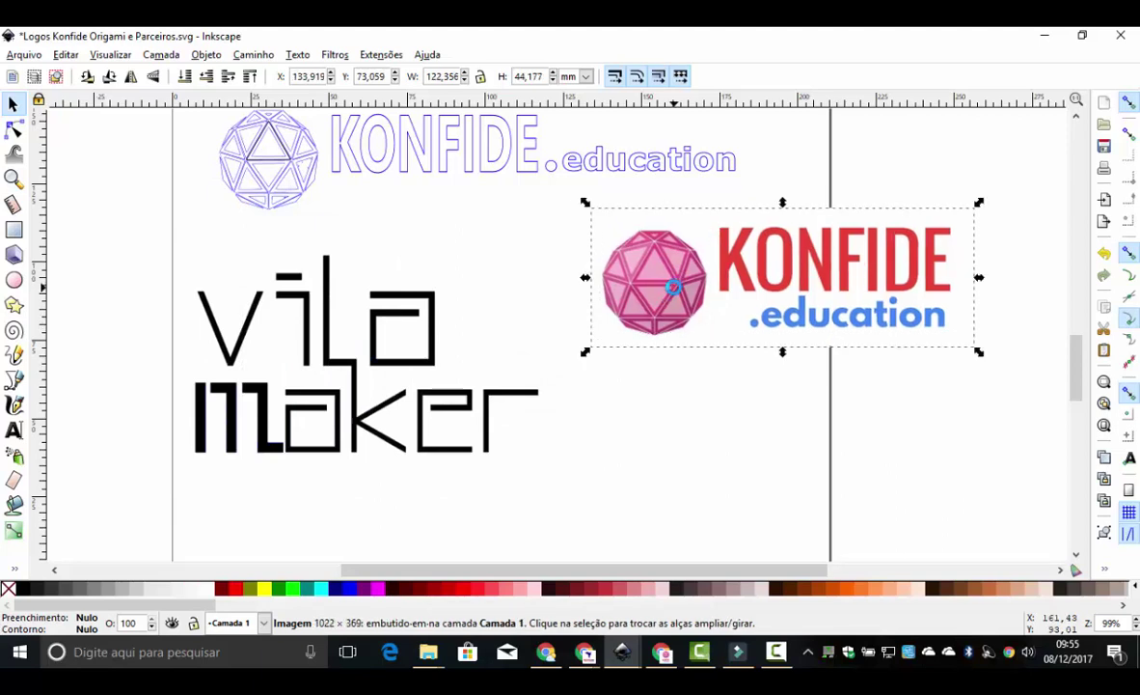
Open Trace Bitmap, preview brightness, edge and colour modes, and settle on Detecção de bordas.
click(249, 55)
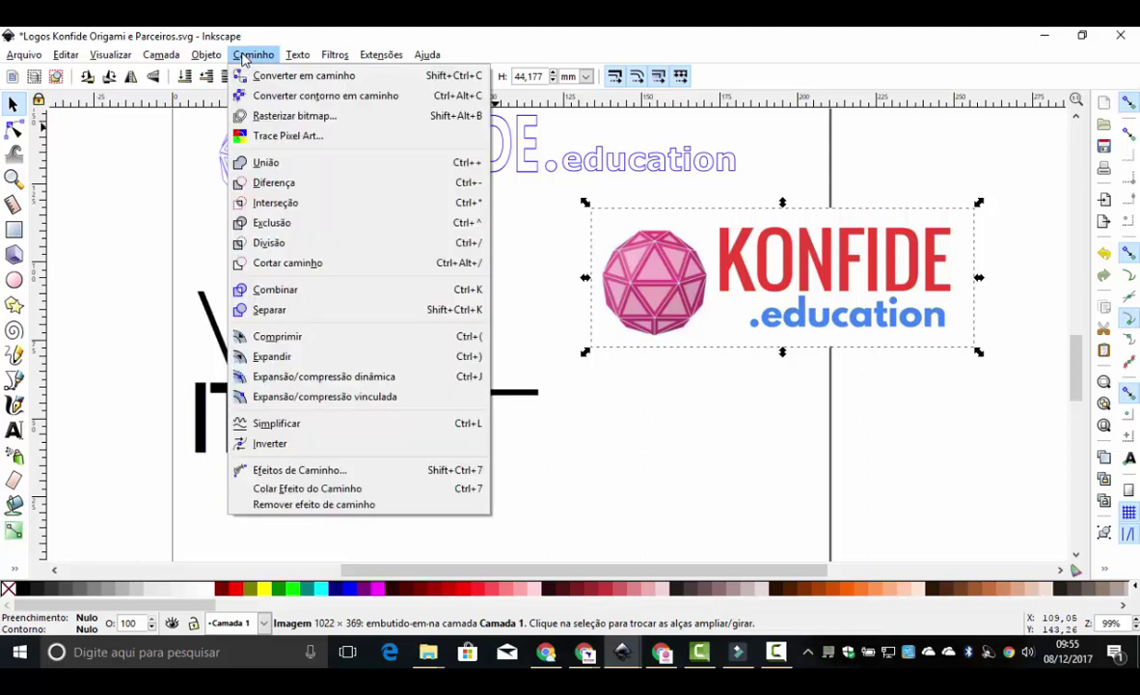
click(359, 119)
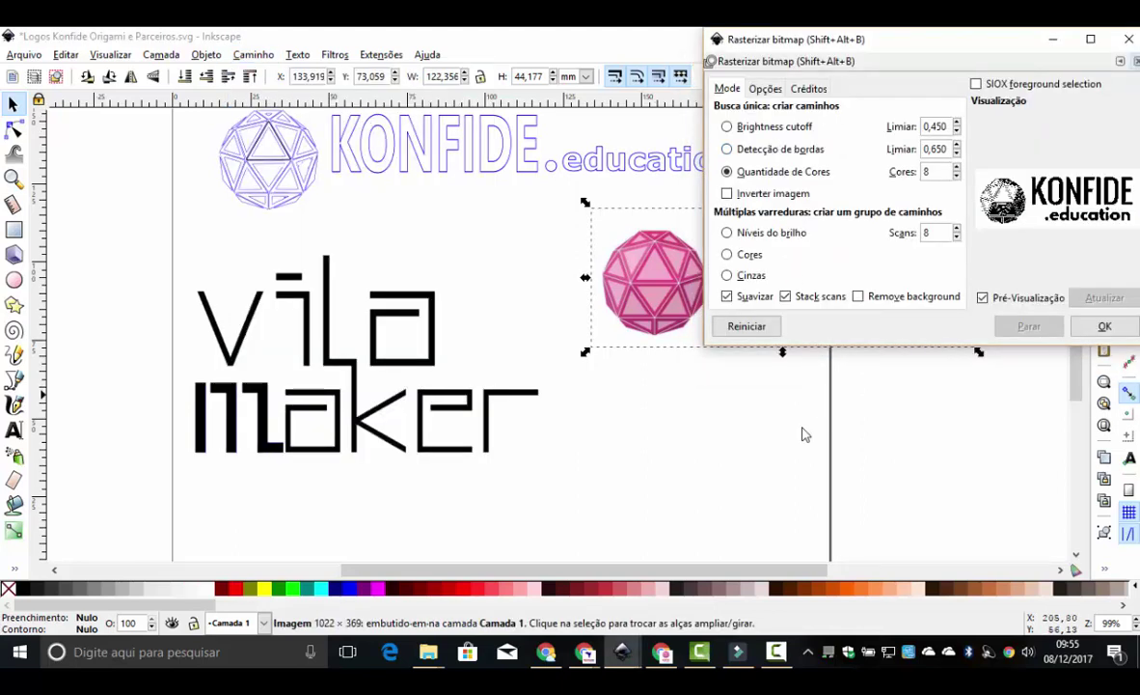
click(799, 570)
drag(798, 570, 955, 550)
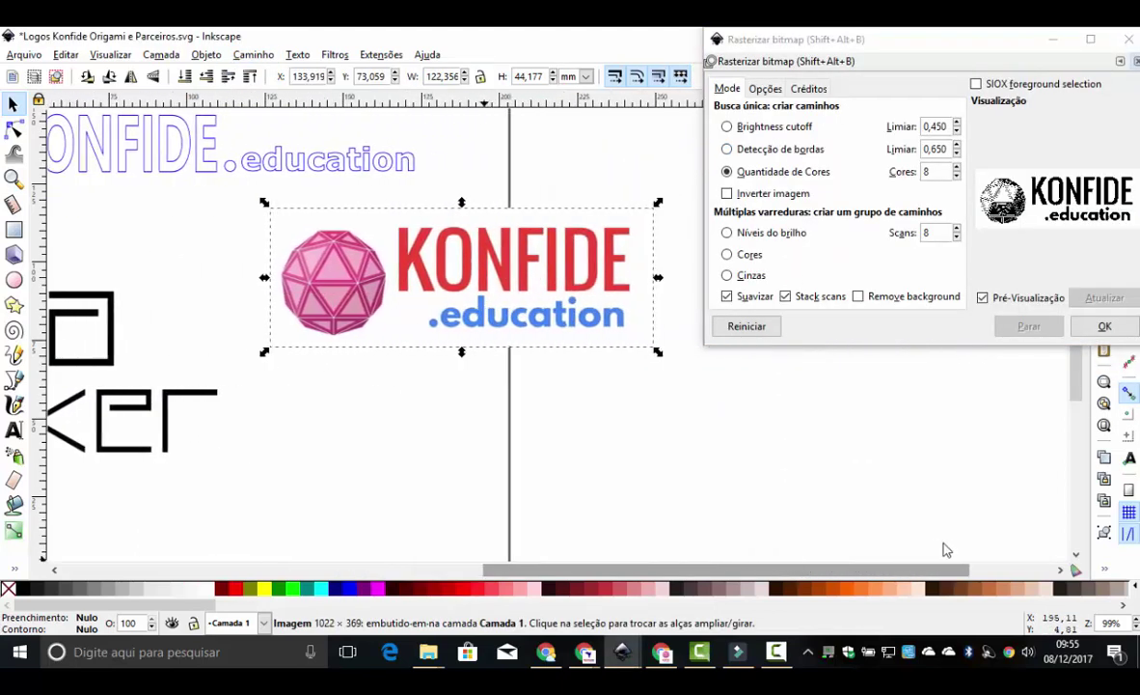
click(730, 126)
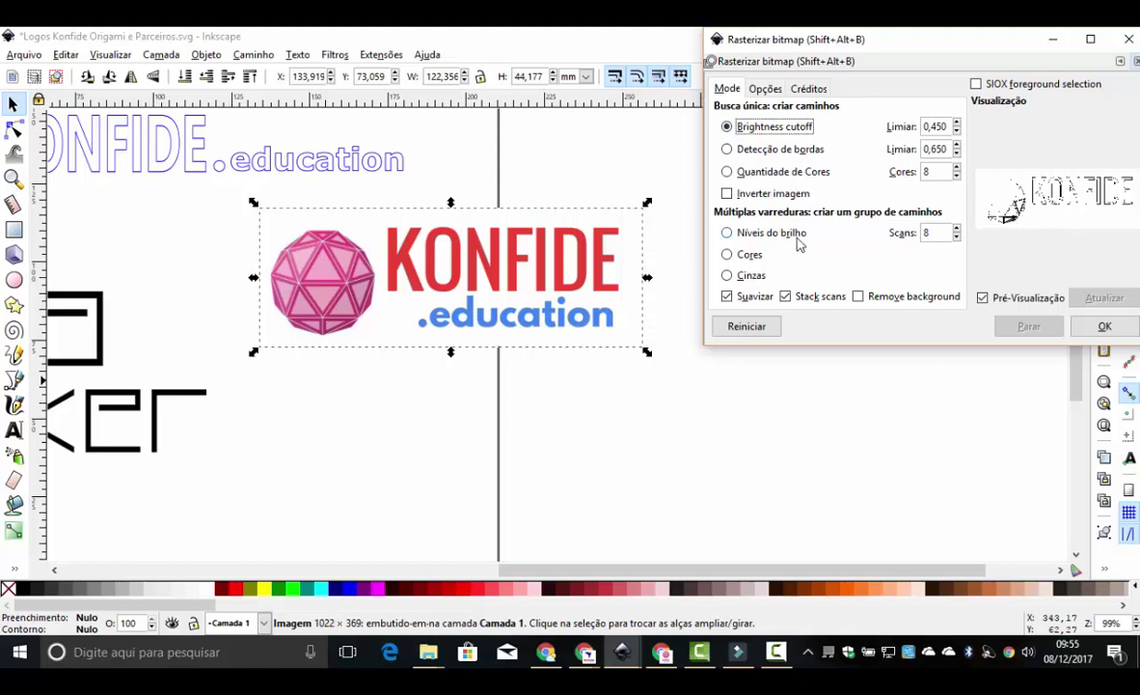
click(741, 152)
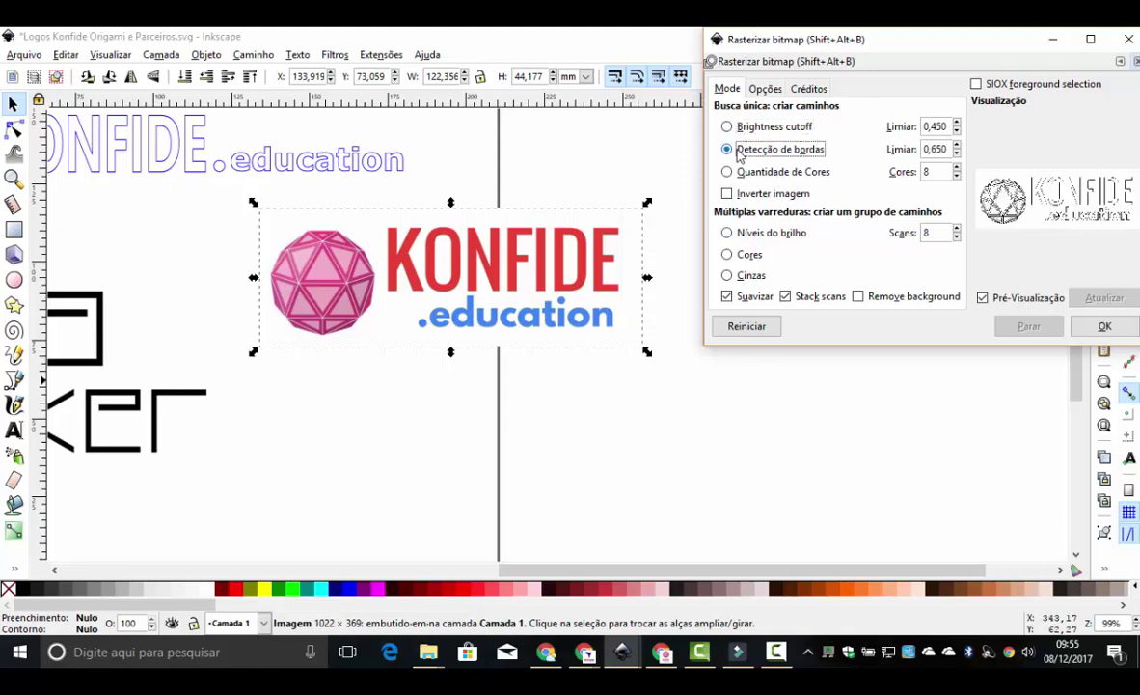
click(731, 173)
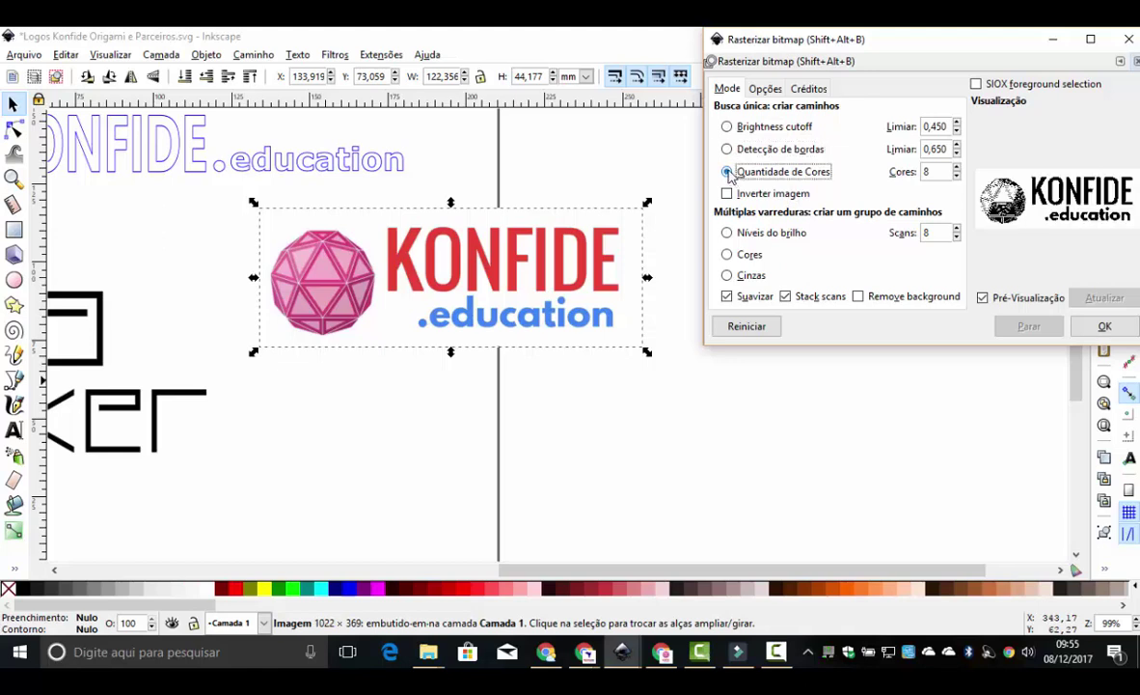
mouse_move(729, 151)
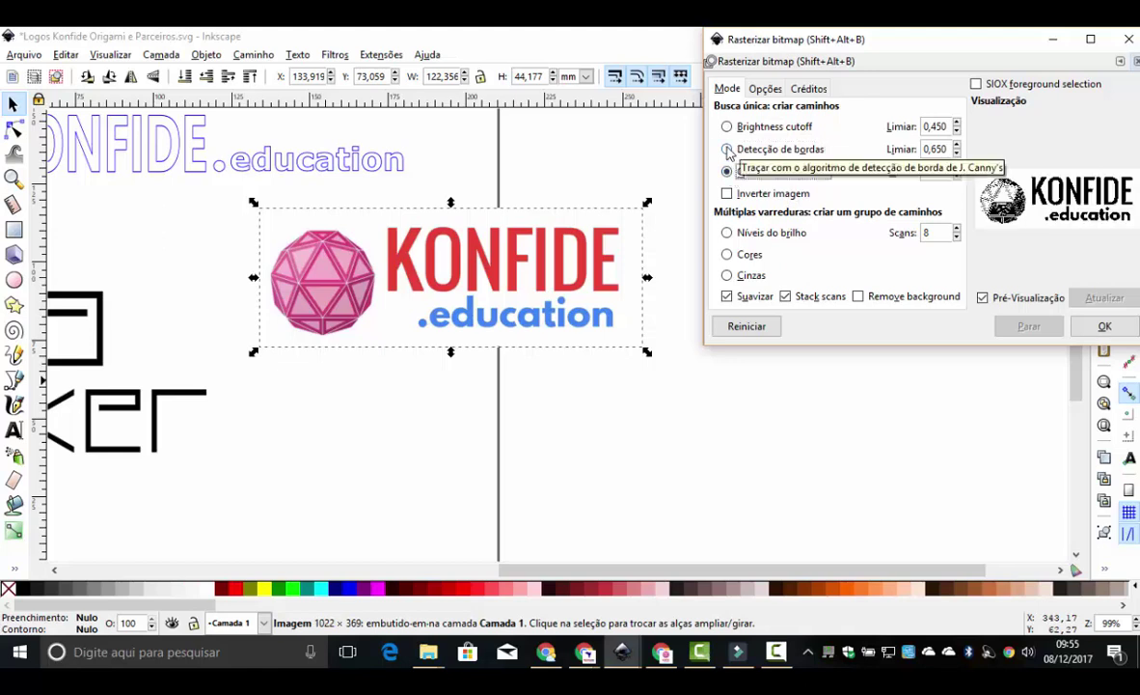
click(728, 150)
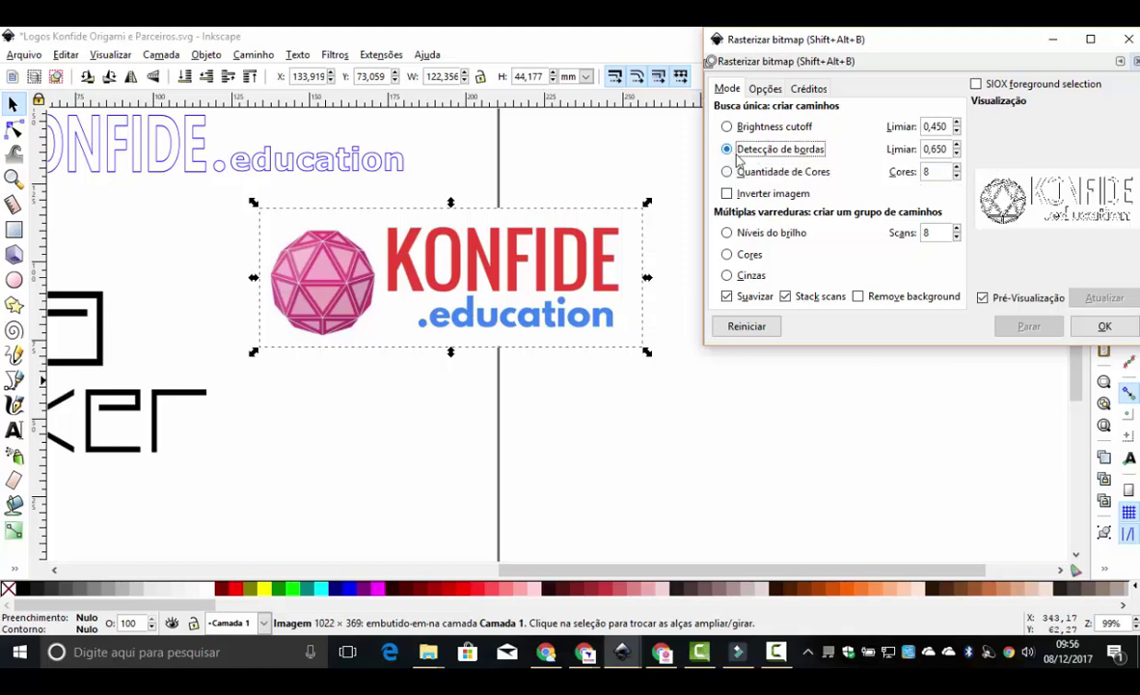
Trace the KONFIDE logo by edge detection, then retrace the original using Quantidade de Cores.
click(1100, 329)
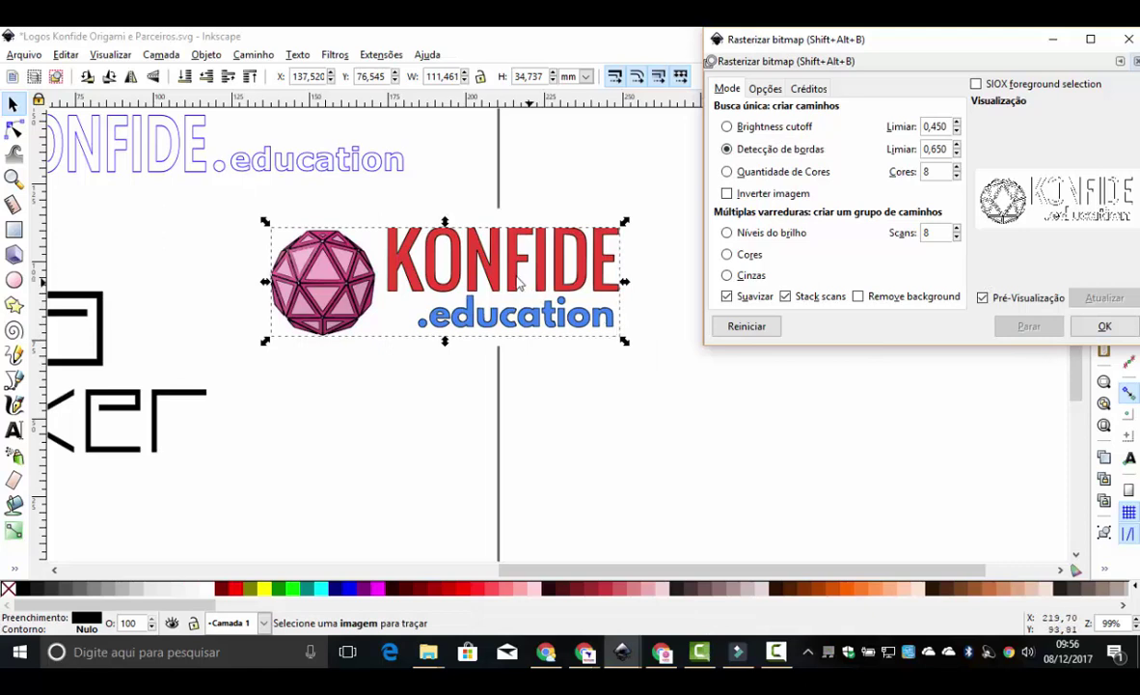
drag(521, 280, 539, 443)
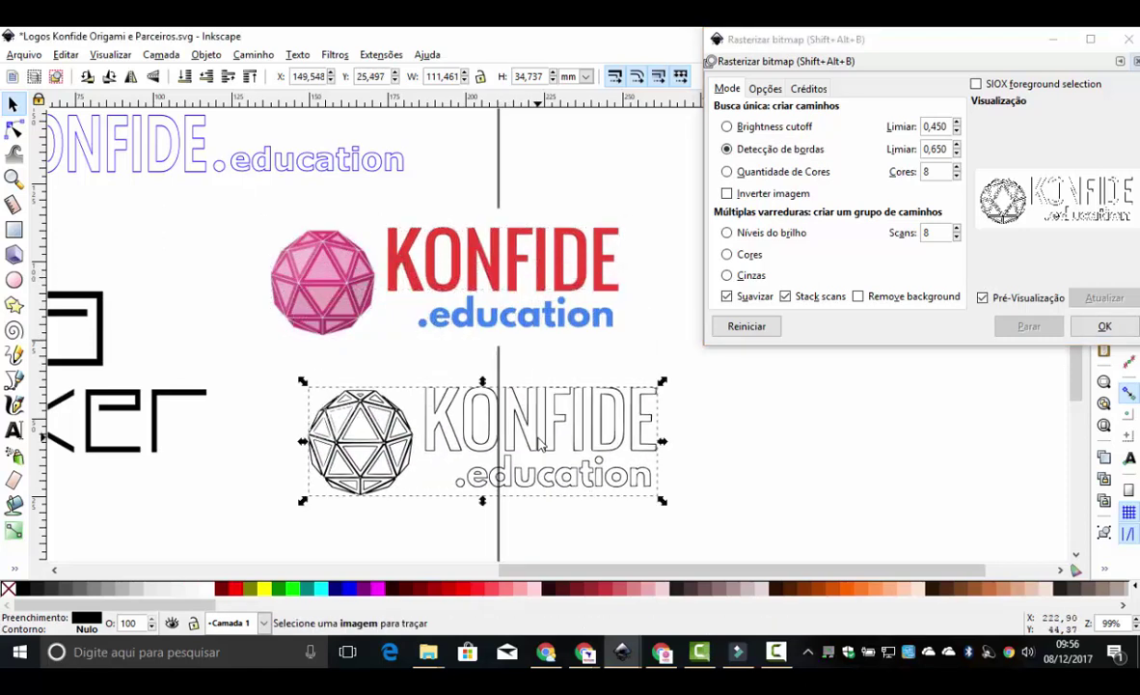
click(499, 282)
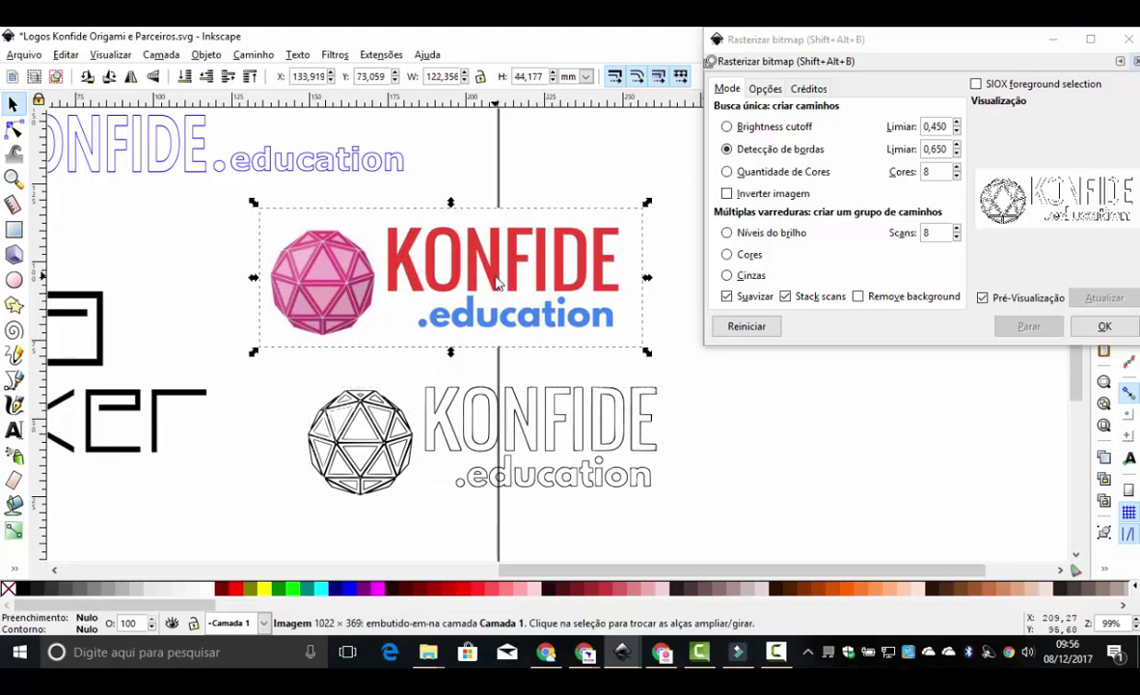
click(793, 173)
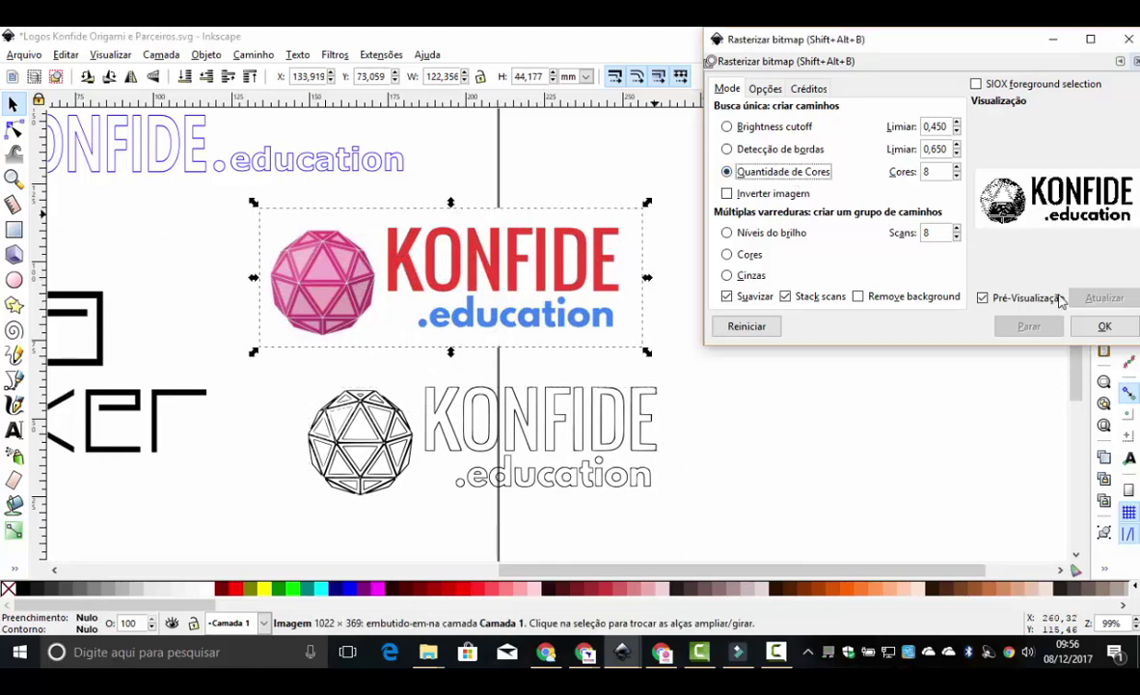
click(1103, 327)
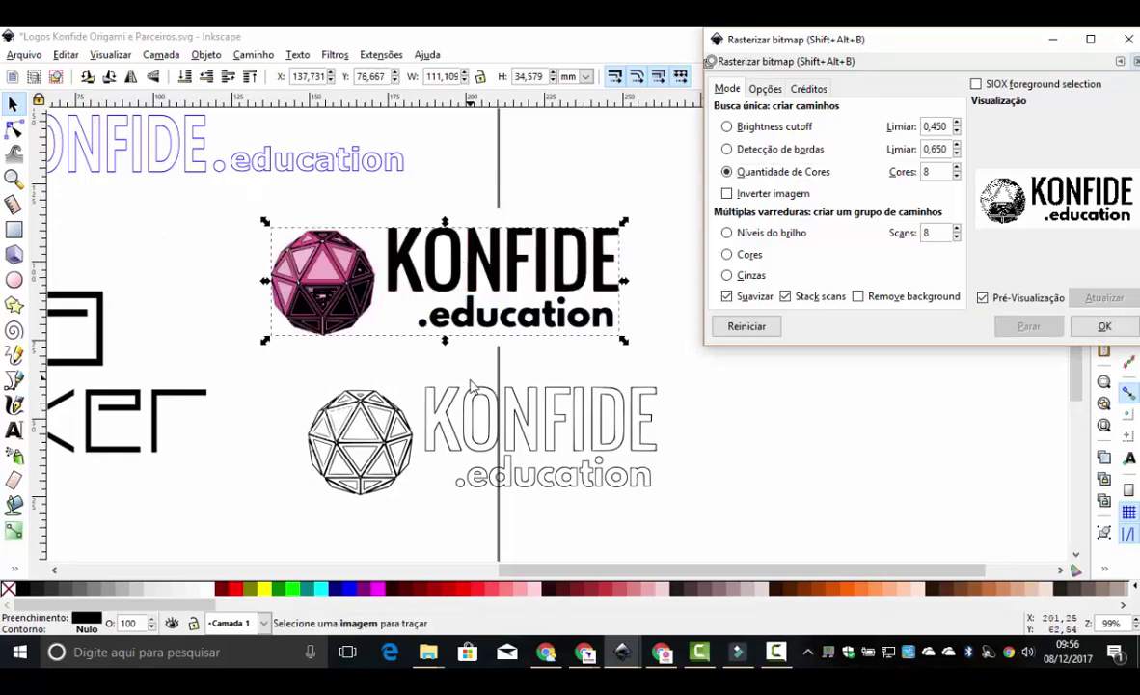
Delete the black colour-count trace and place the outline logo directly below the colour logo.
click(386, 392)
drag(417, 432, 714, 427)
click(500, 276)
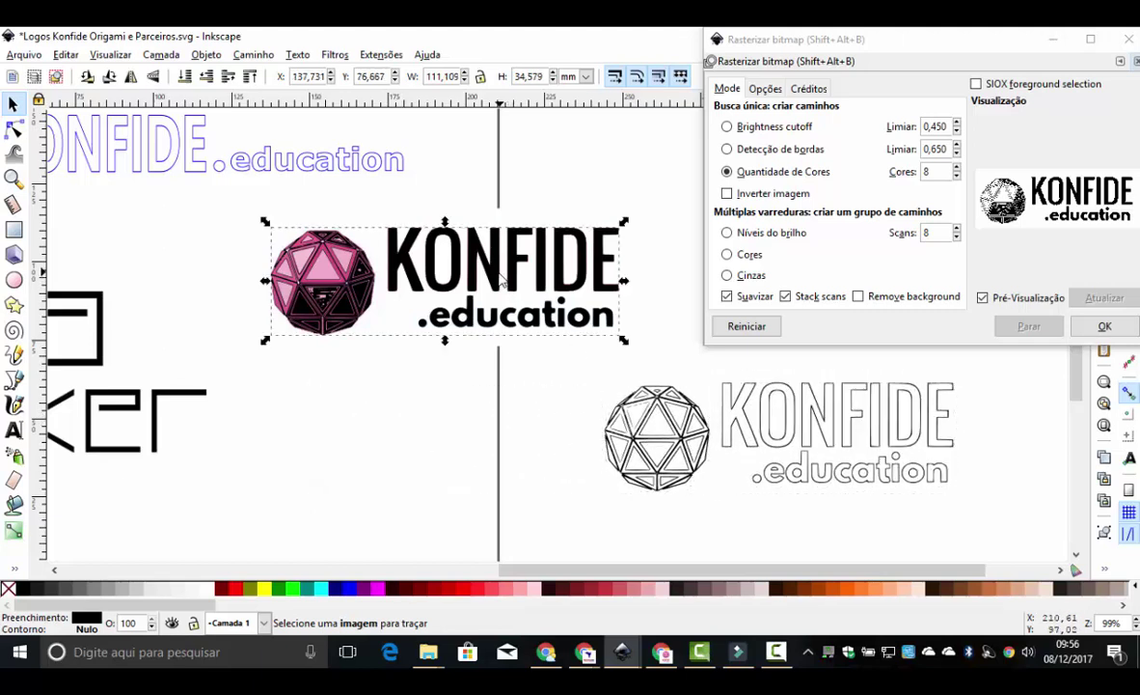
drag(457, 241, 454, 415)
drag(447, 271, 448, 251)
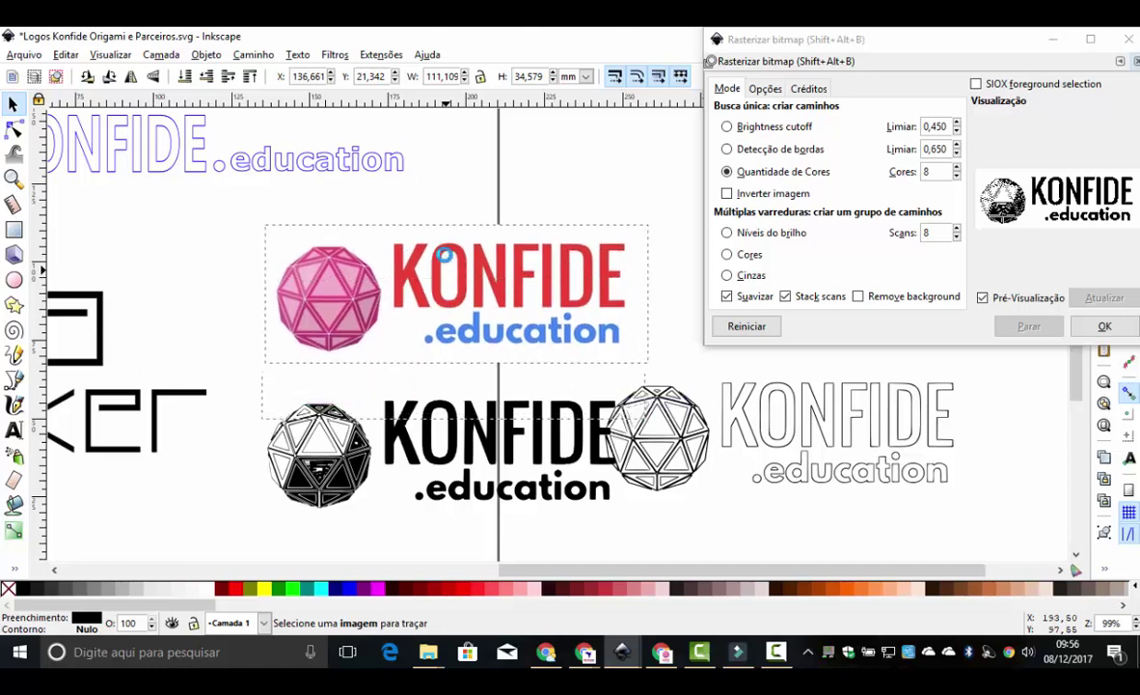
click(381, 432)
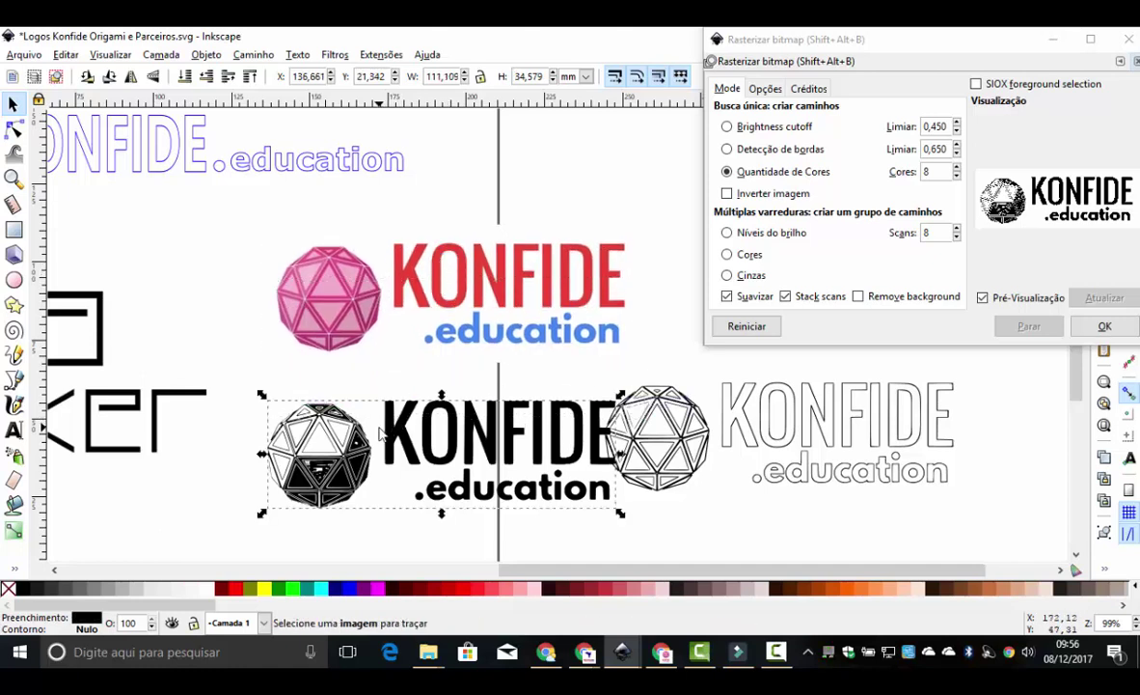
key(Delete)
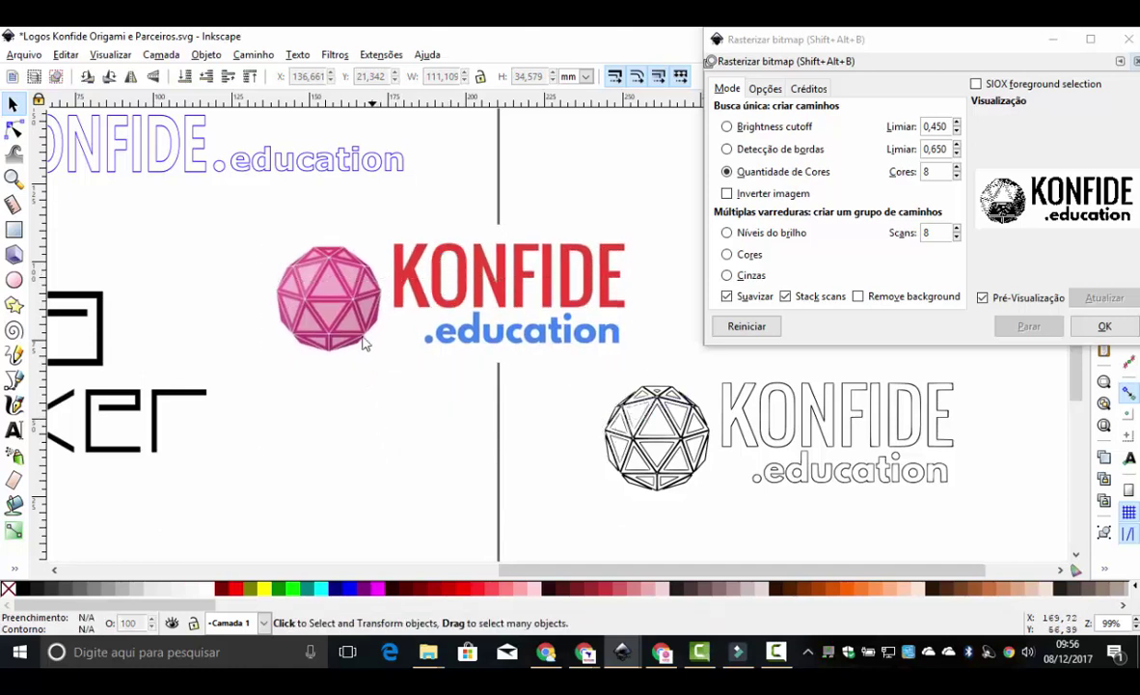
click(367, 301)
drag(658, 420, 328, 415)
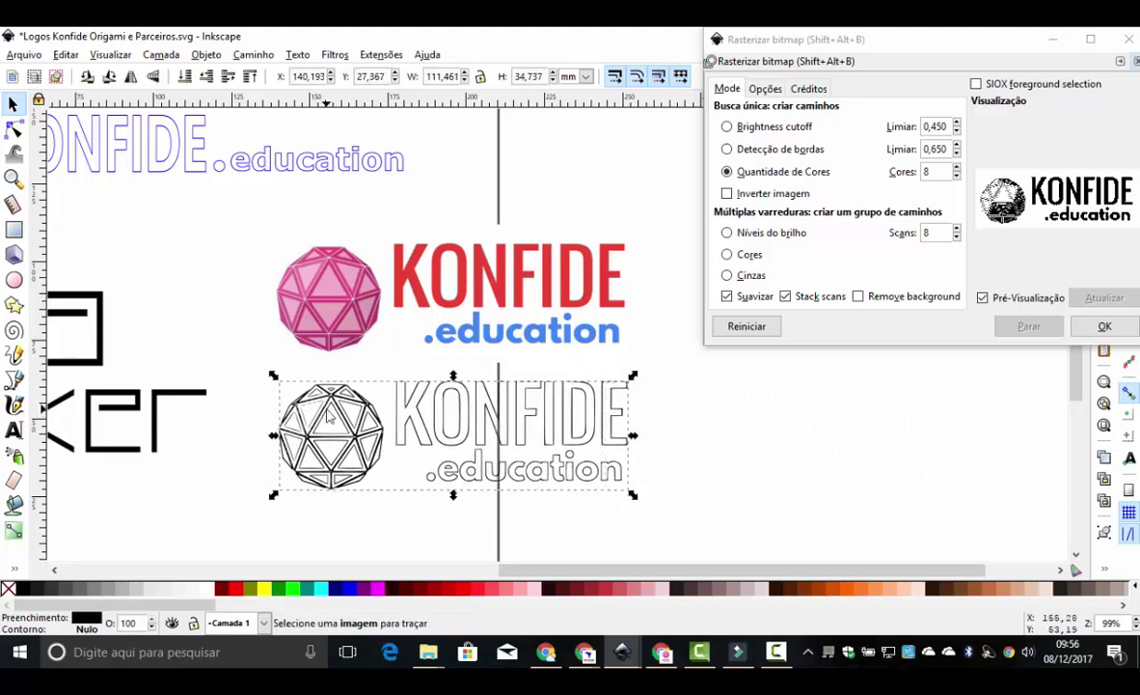
Close the trace dialog and shift the outline KONFIDE logo slightly right and up.
scroll(328, 415, down, 2)
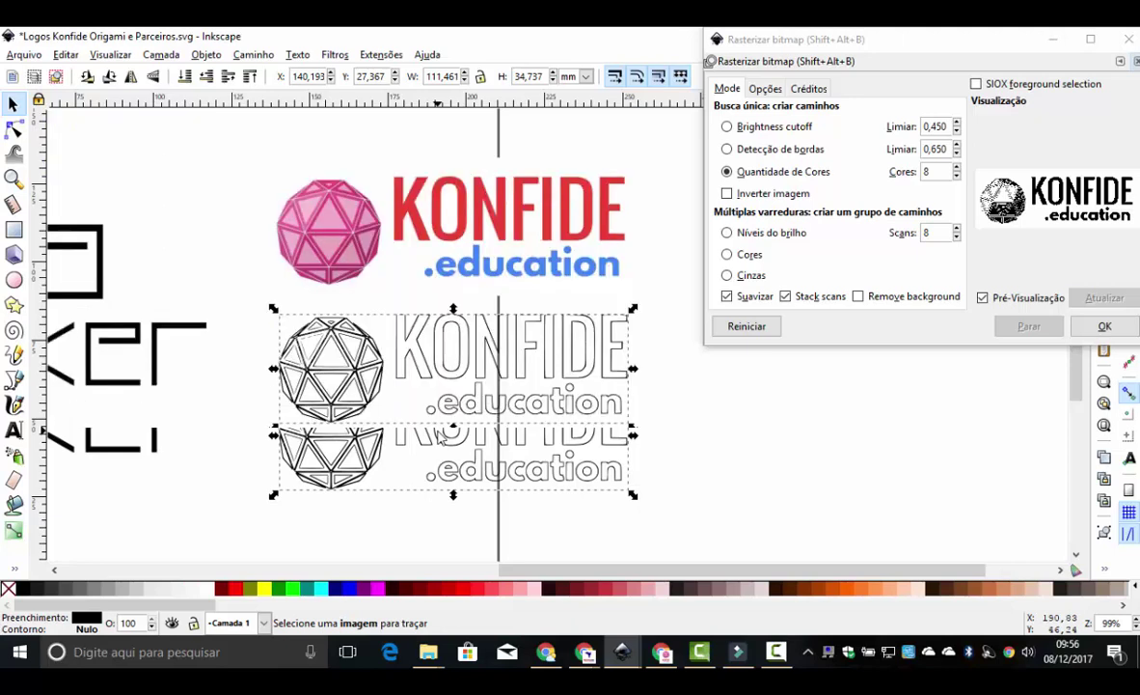
scroll(437, 438, down, 3)
scroll(437, 438, up, 3)
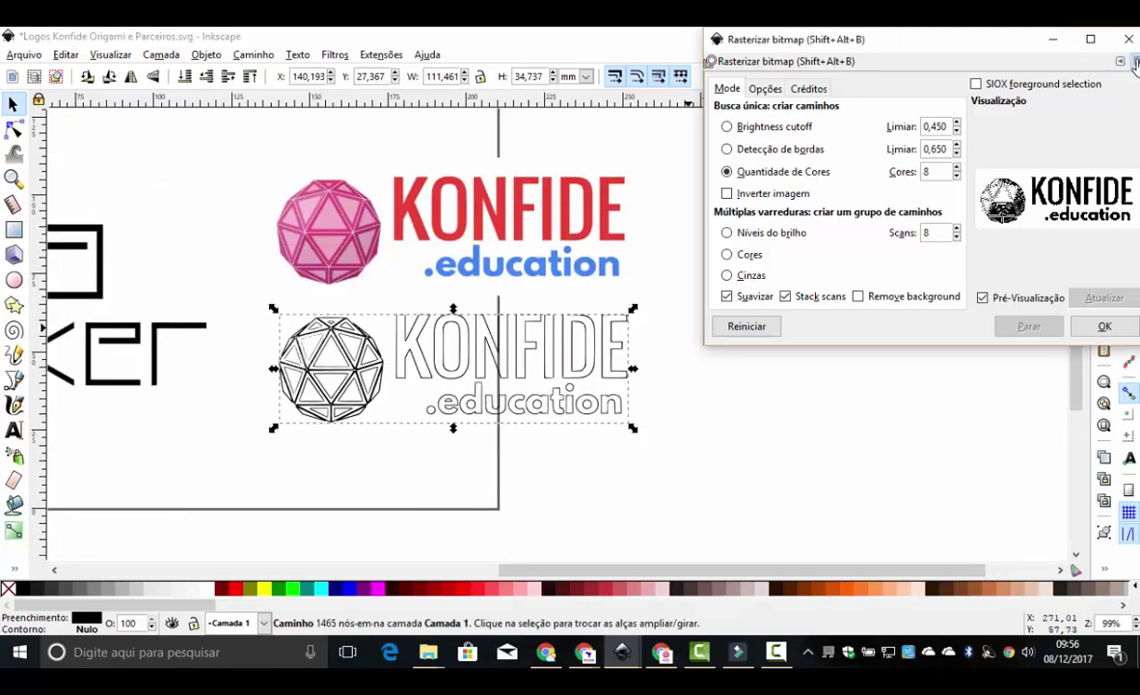
click(1053, 38)
ctrl+scroll(637, 339, up, 1)
ctrl+scroll(637, 337, up, 1)
ctrl+scroll(637, 337, up, 1)
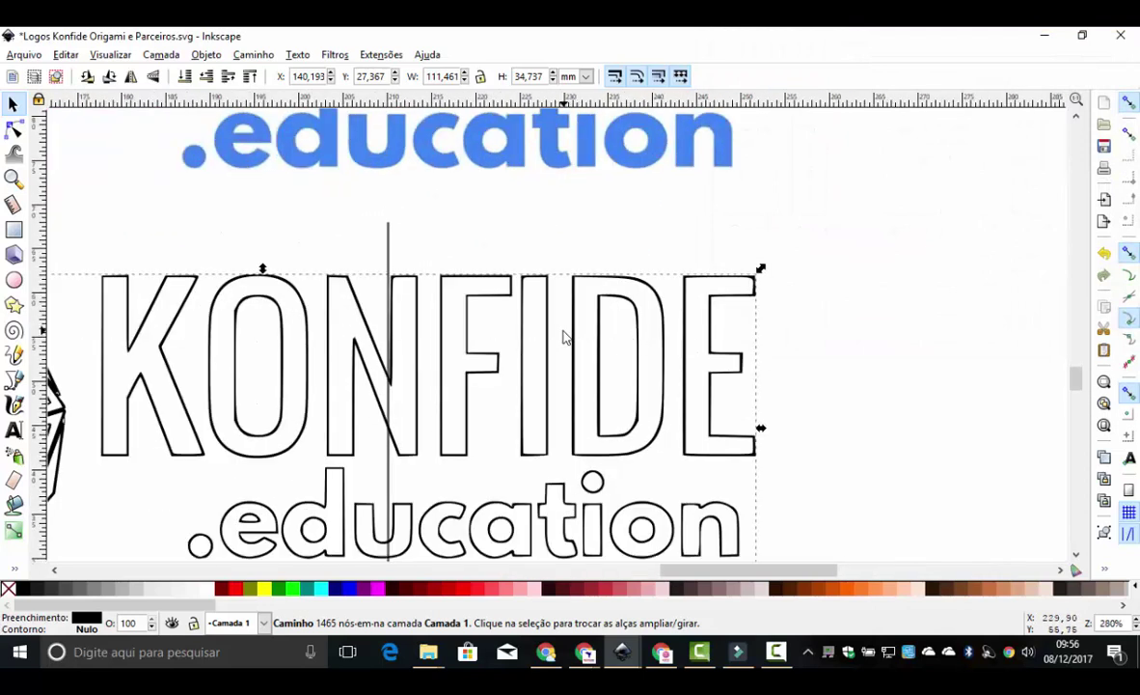
drag(576, 335, 699, 259)
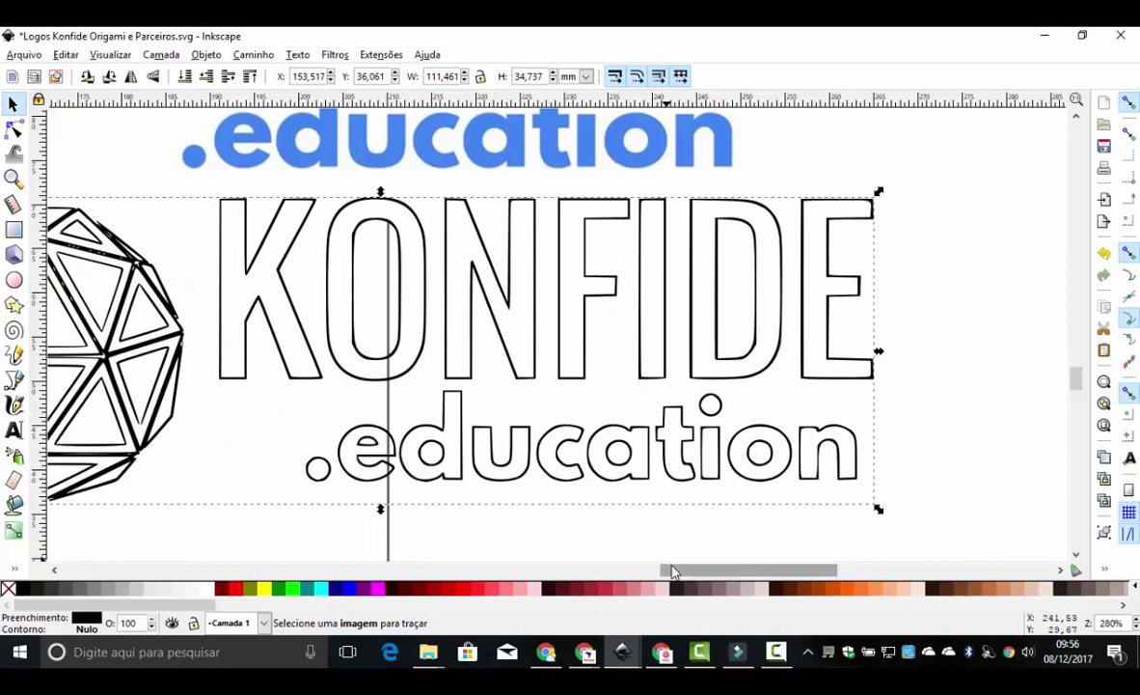
drag(672, 571, 629, 572)
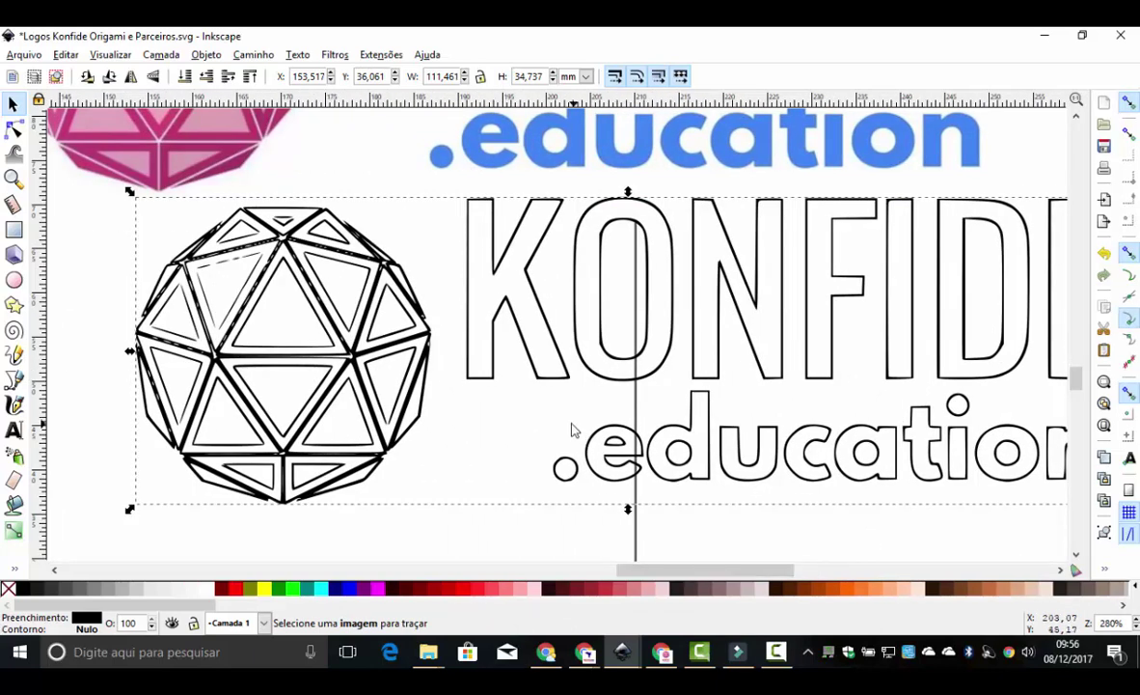
Select the 1465-node outline path and zoom in and out to inspect the trace.
click(170, 332)
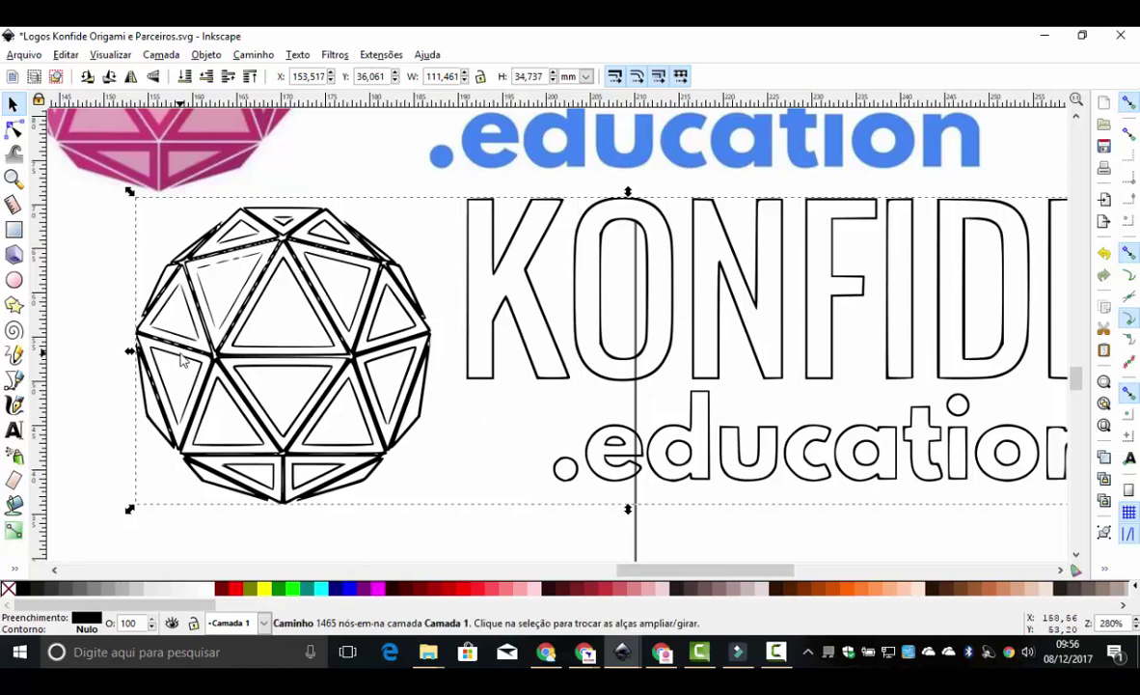
click(141, 352)
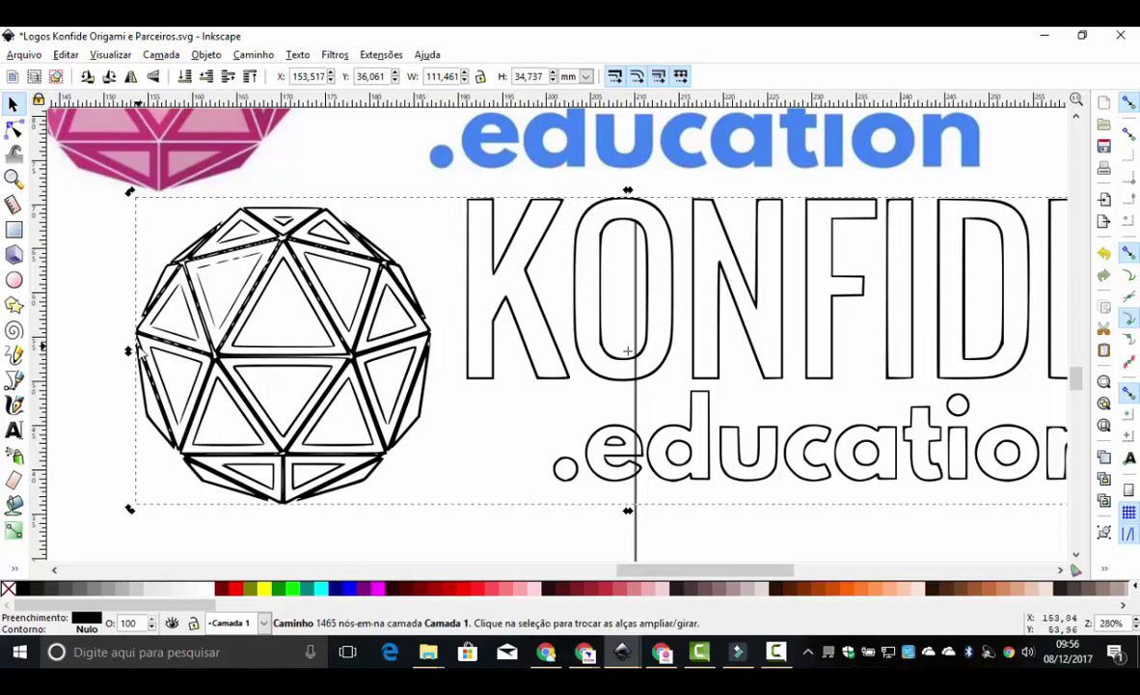
key(plus)
key(plus)
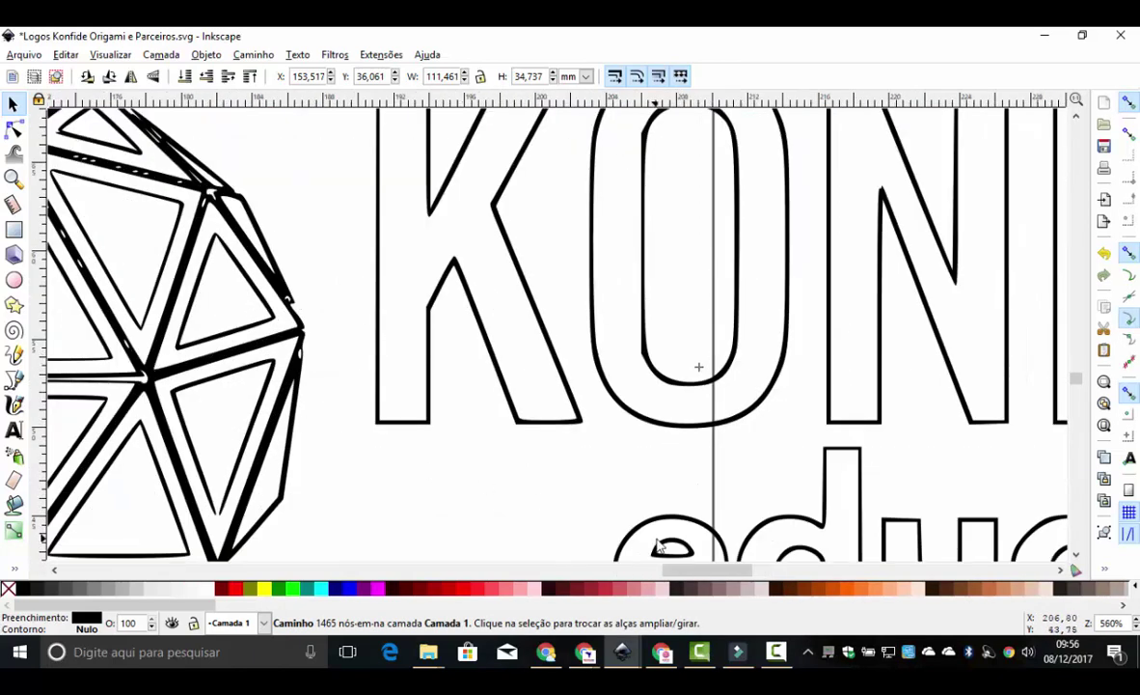
drag(704, 569, 624, 576)
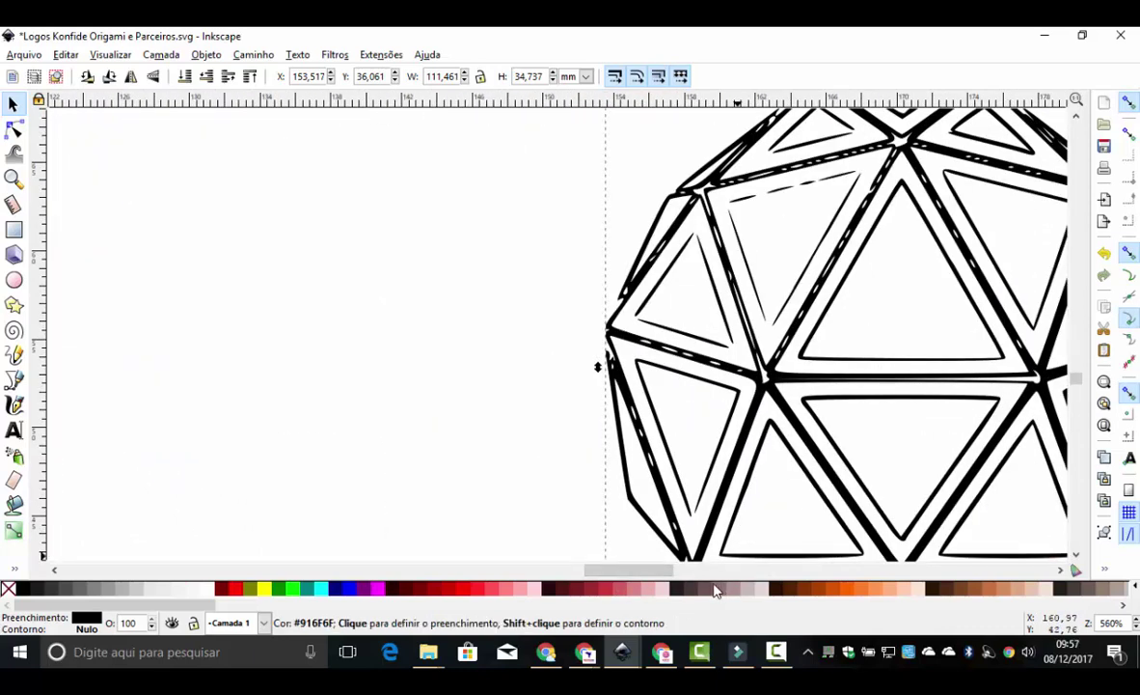
drag(665, 570, 714, 570)
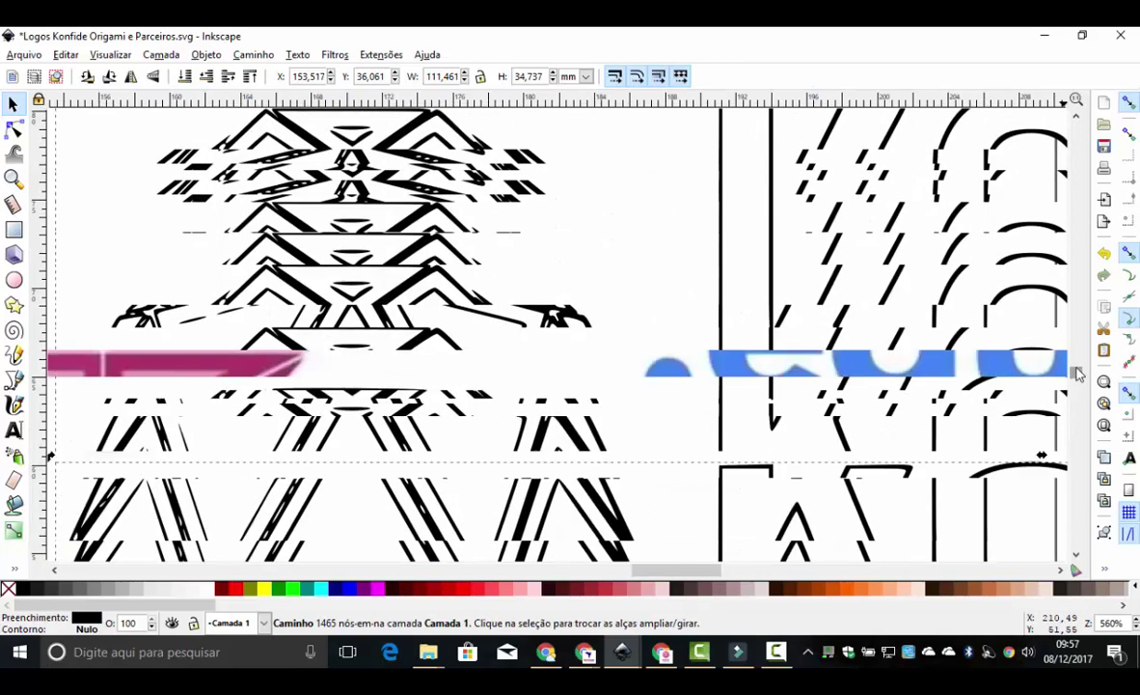
drag(1079, 386, 1078, 370)
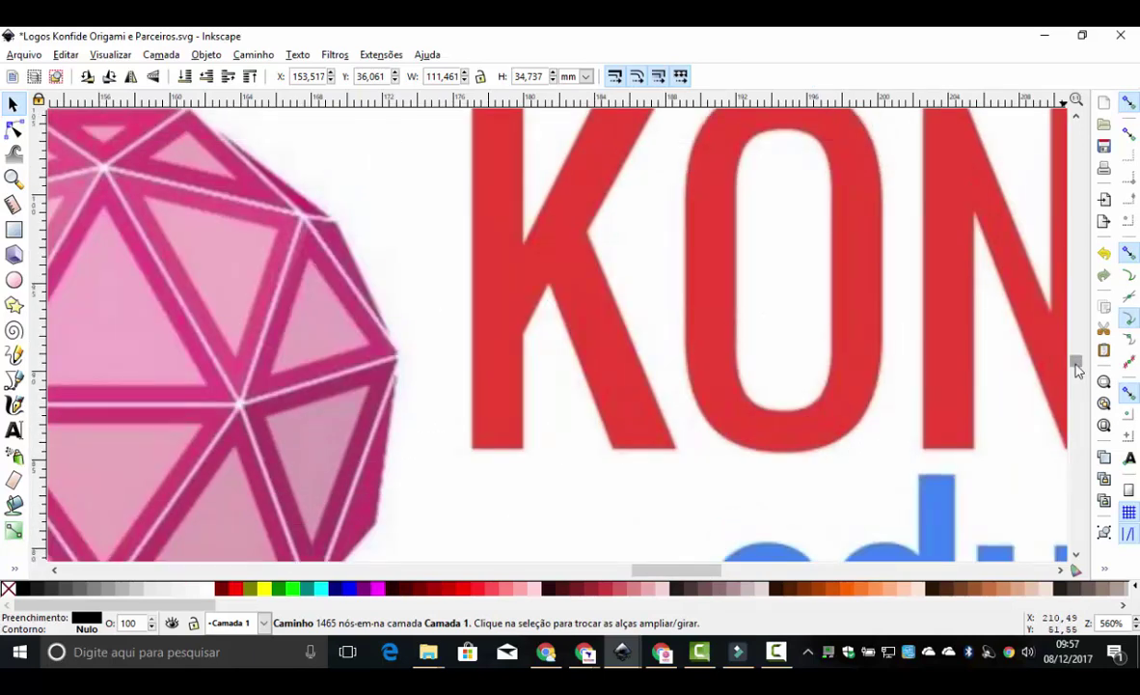
key(minus)
key(minus)
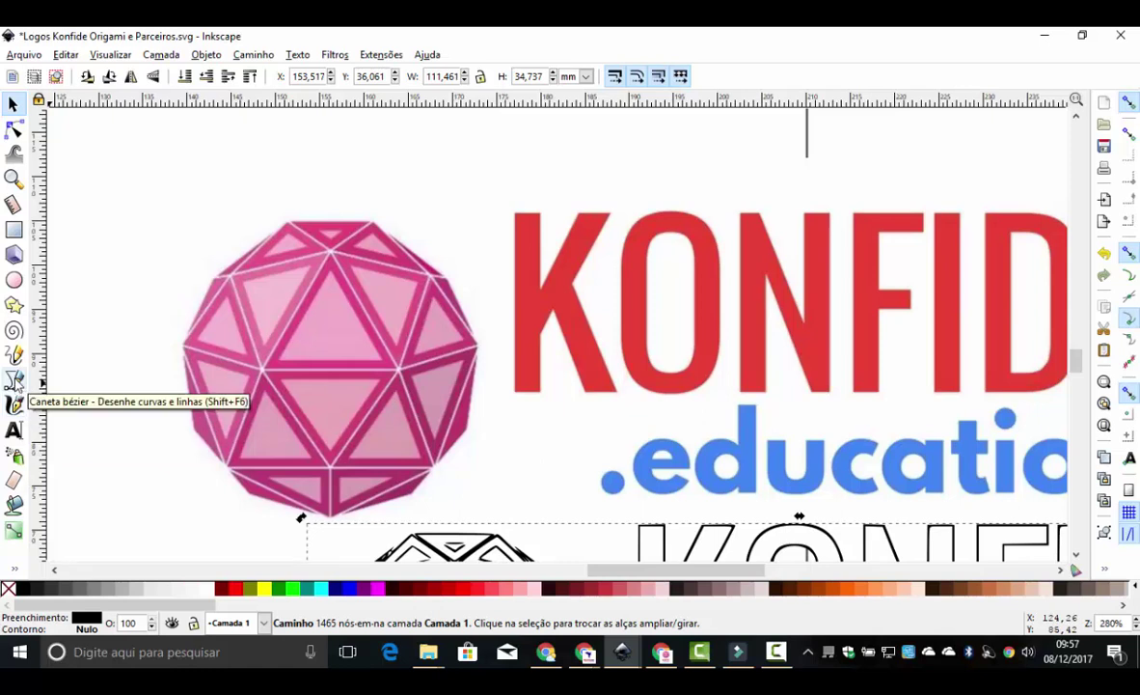
Draw a trial Bezier triangle over the pink sphere's central facet.
click(15, 381)
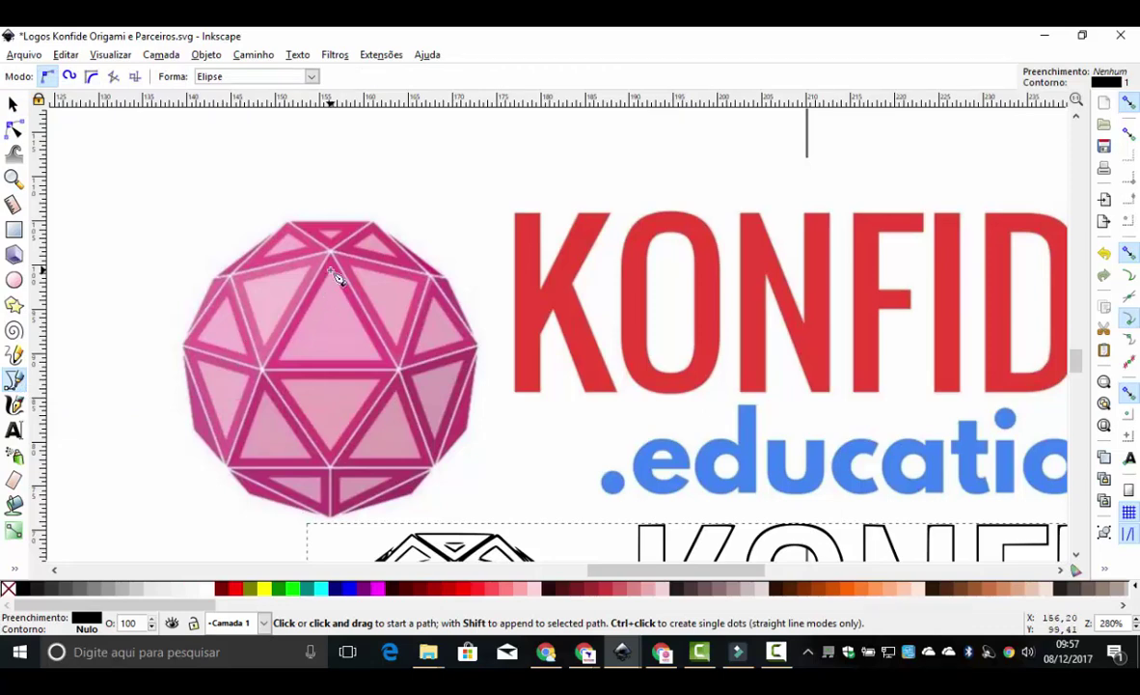
key(plus)
key(plus)
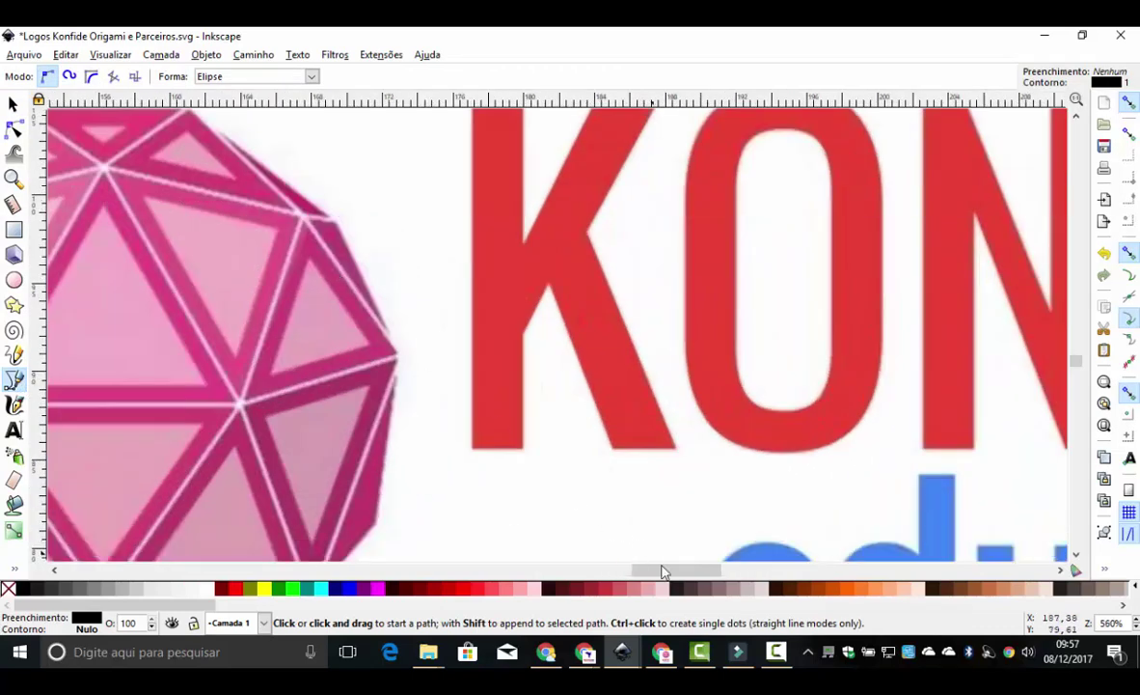
drag(641, 577, 601, 577)
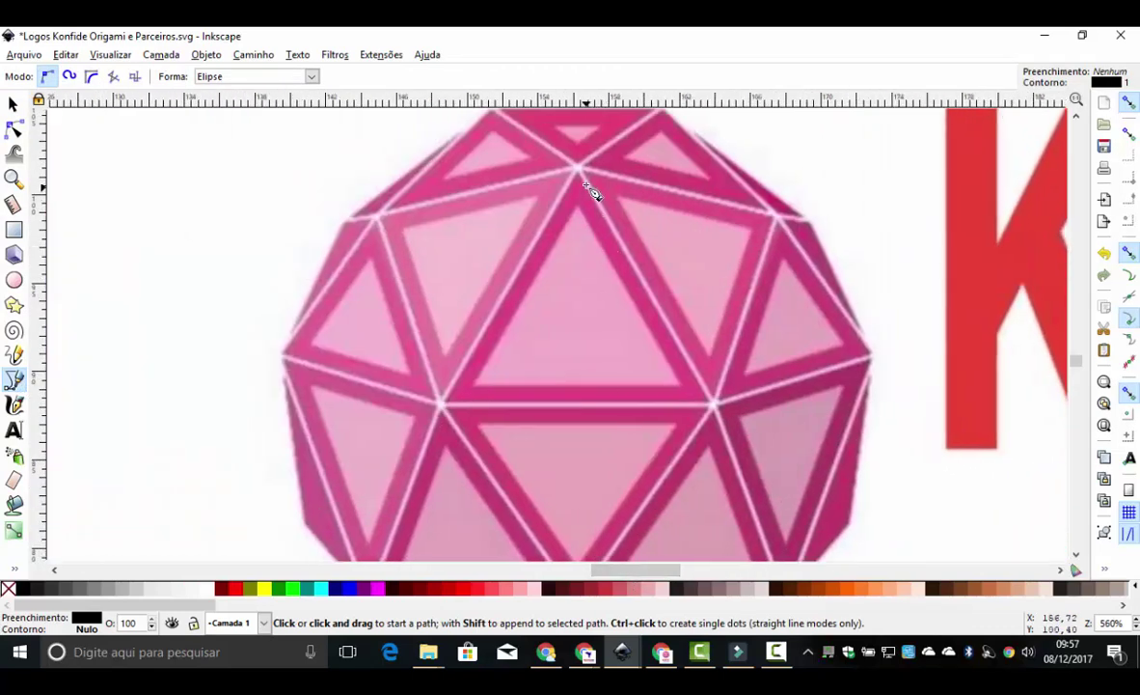
click(446, 399)
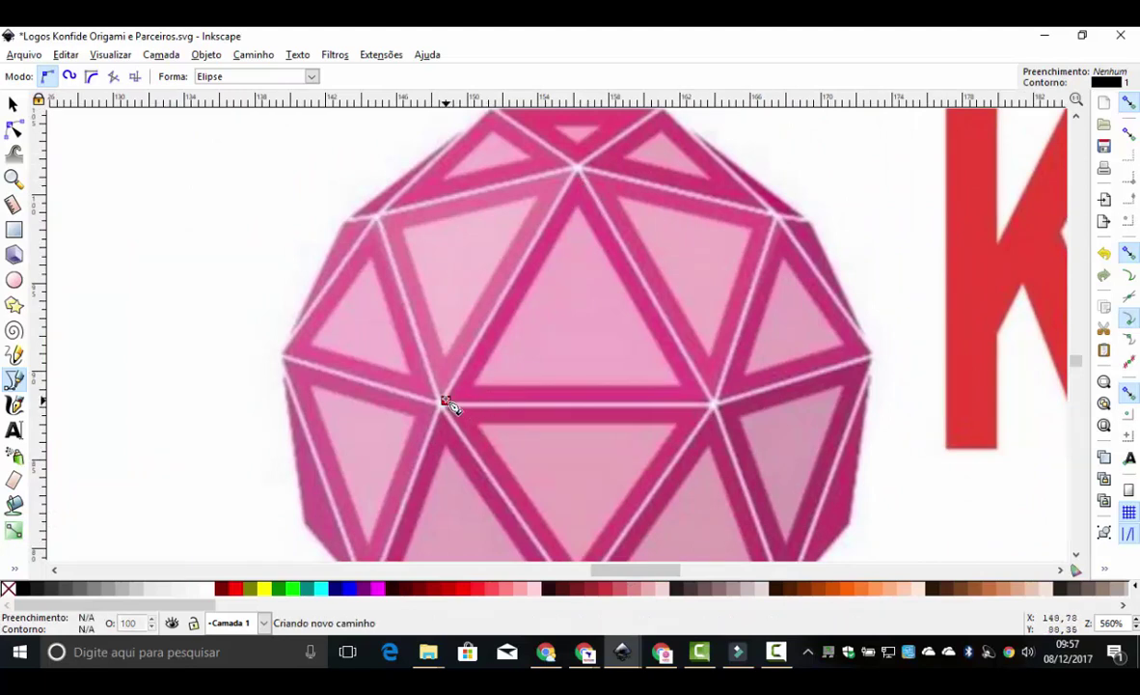
click(579, 172)
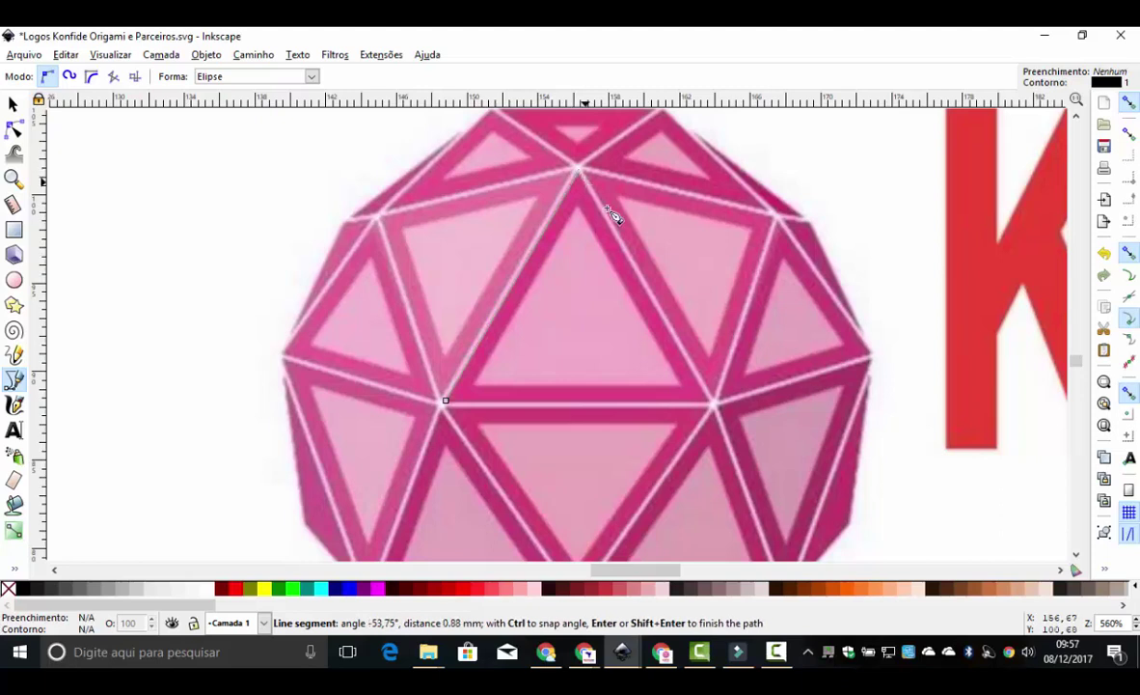
click(714, 406)
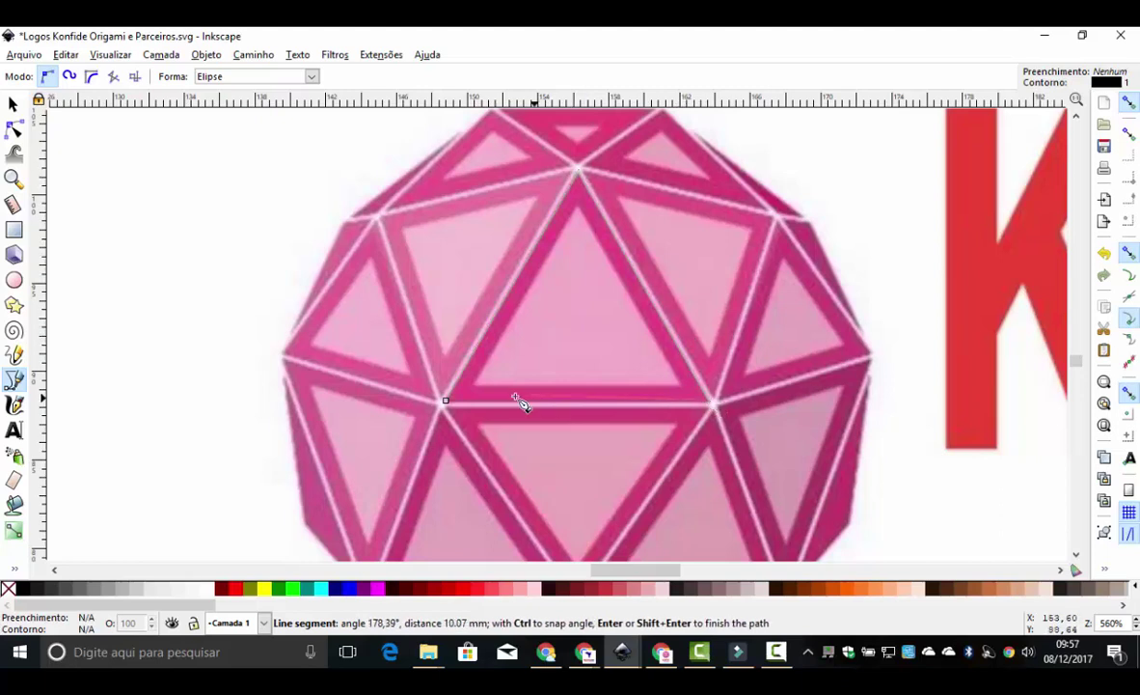
click(446, 401)
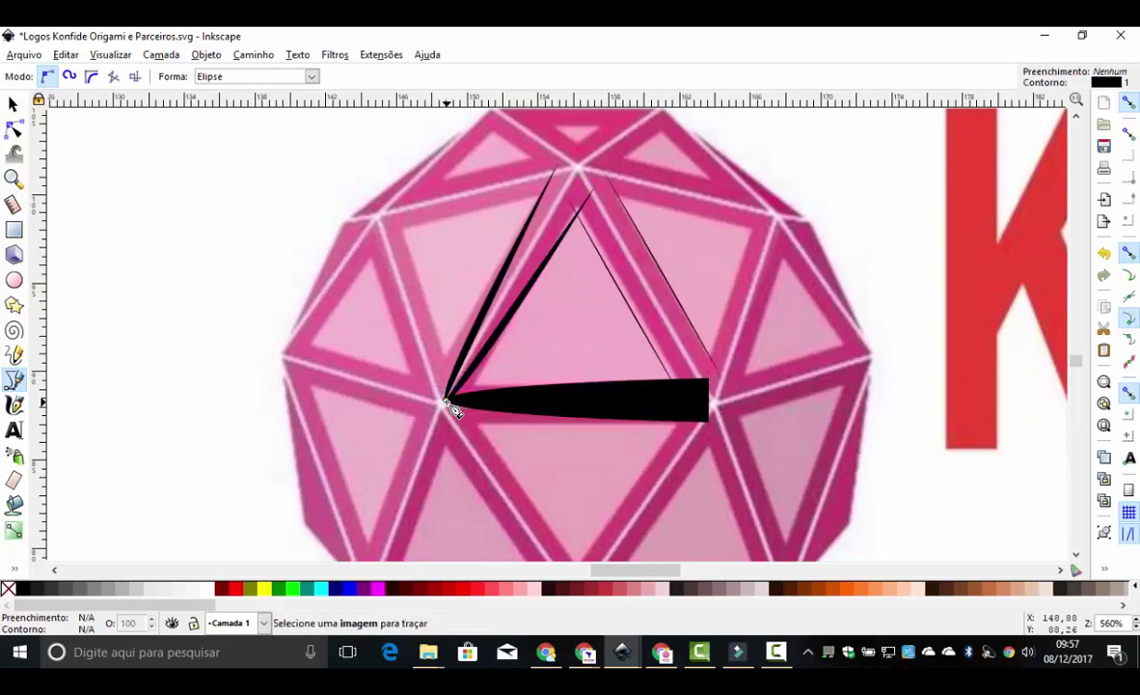
Undo the trial triangle and the ellipse-shaped stroke, leaving the sphere untraced.
key(ctrl+z)
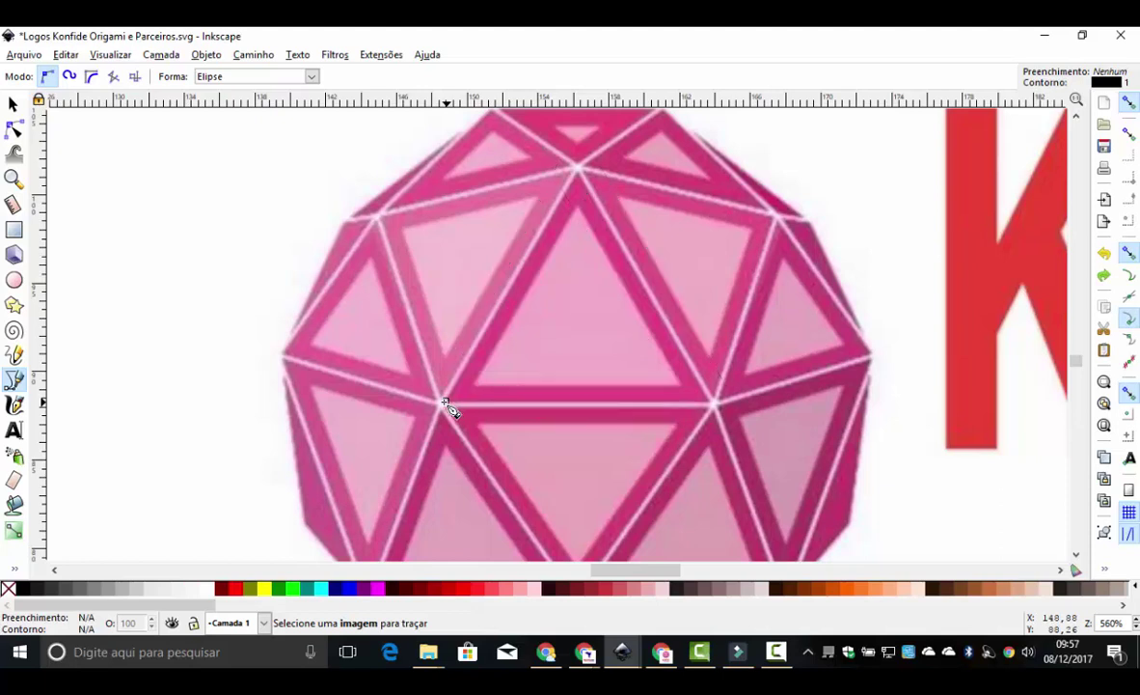
click(445, 401)
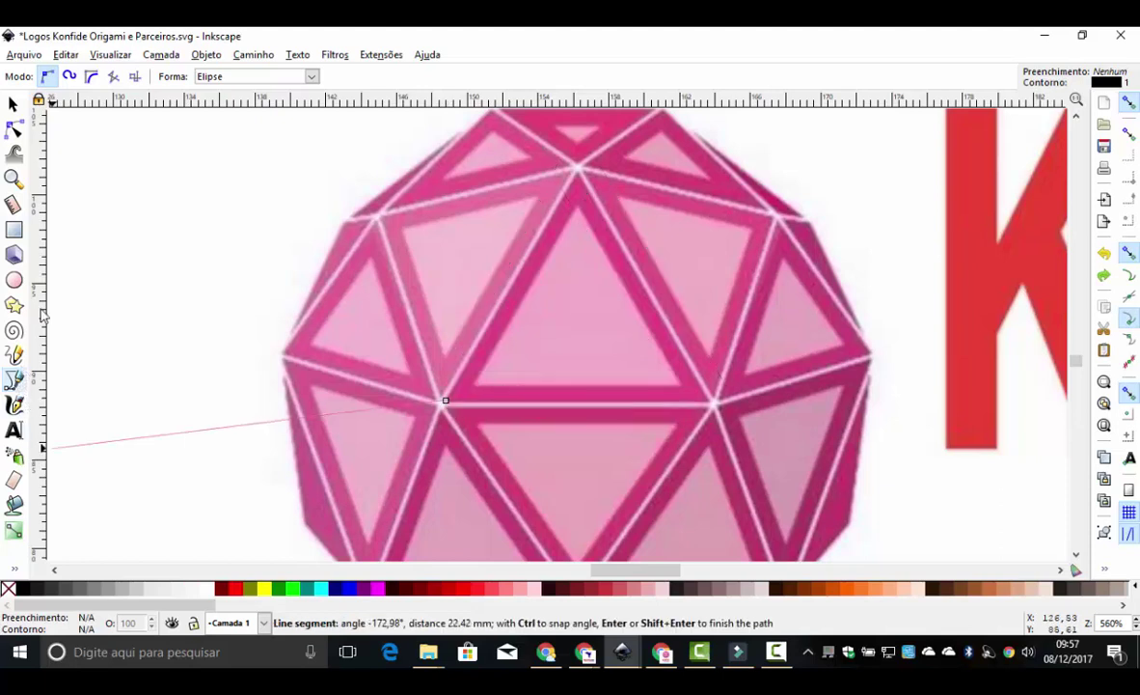
double_click(220, 314)
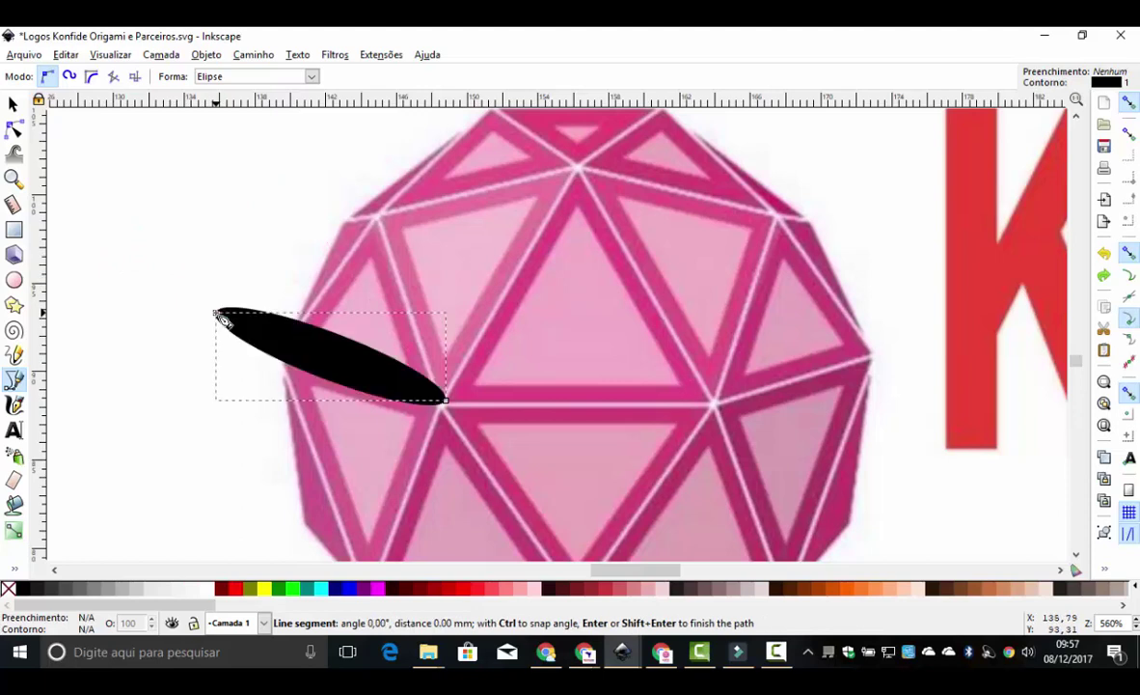
key(ctrl+z)
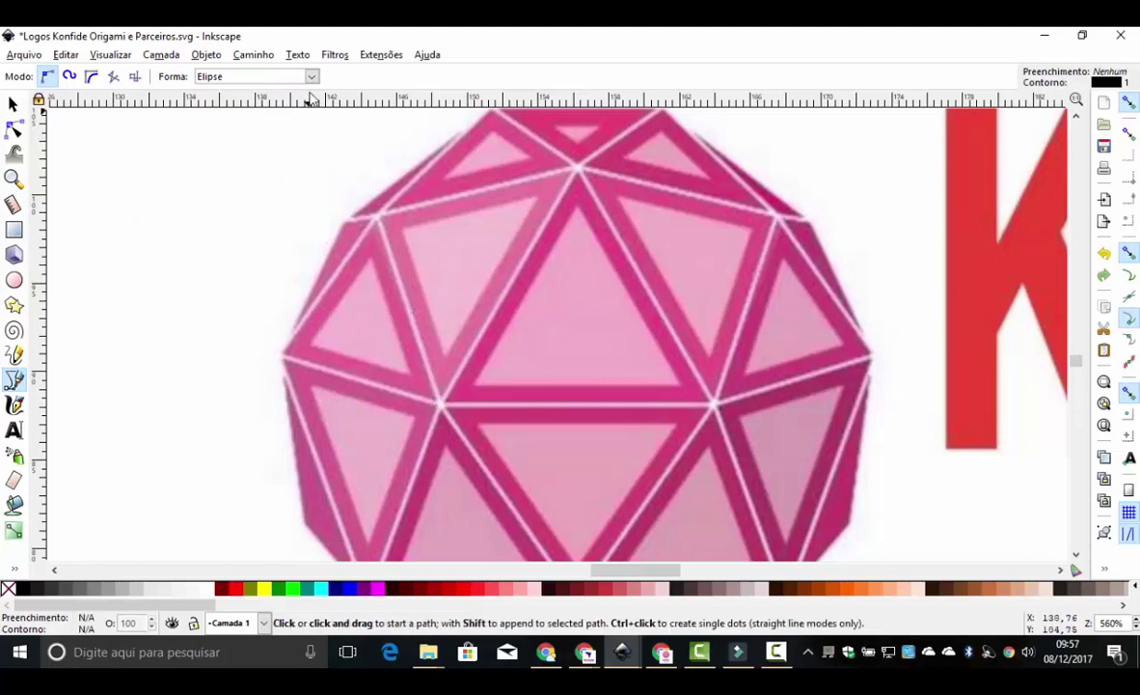
Set the Bezier Shape to Nenhum and trace a closed triangle over the central upward facet.
click(310, 77)
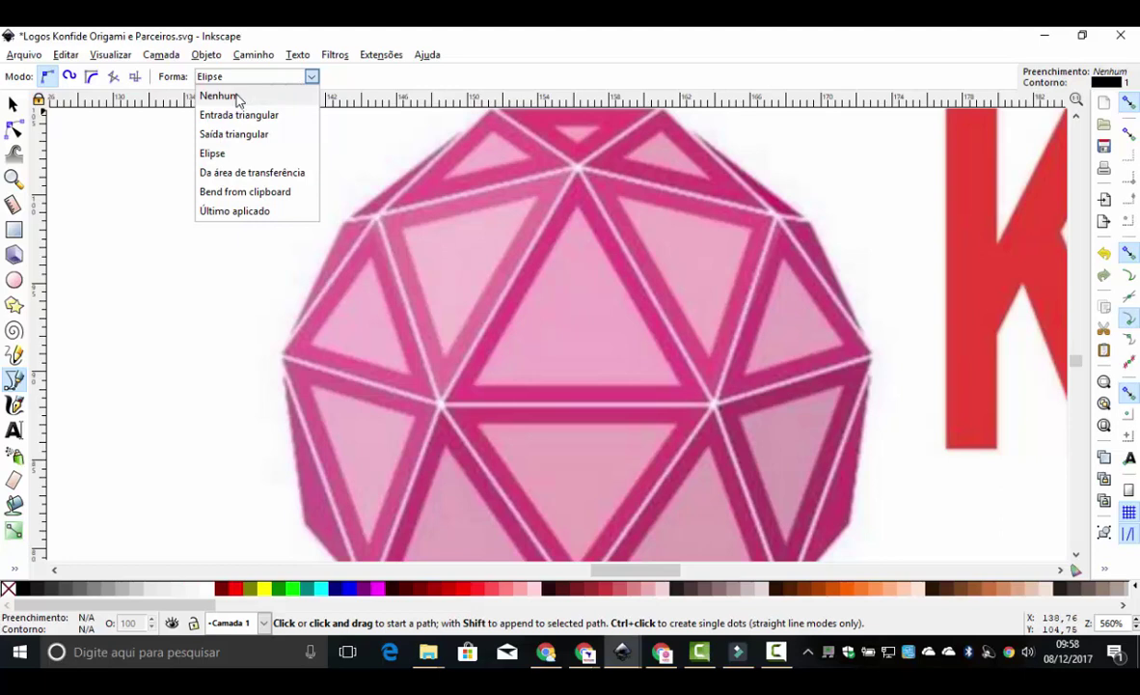
click(222, 95)
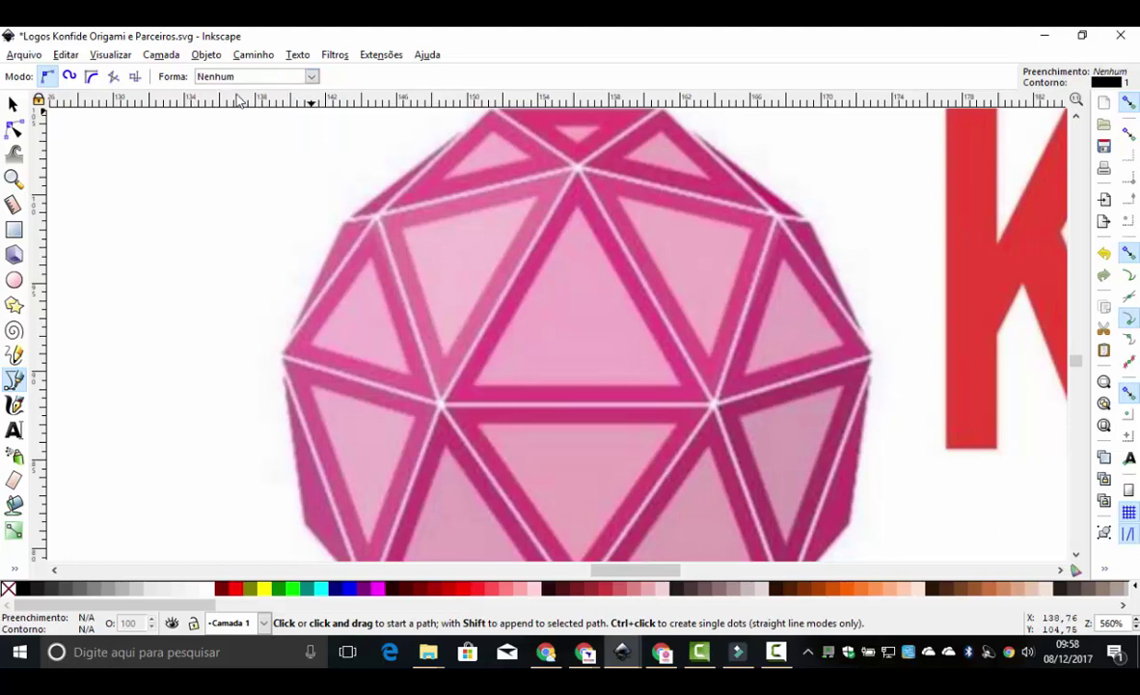
click(445, 398)
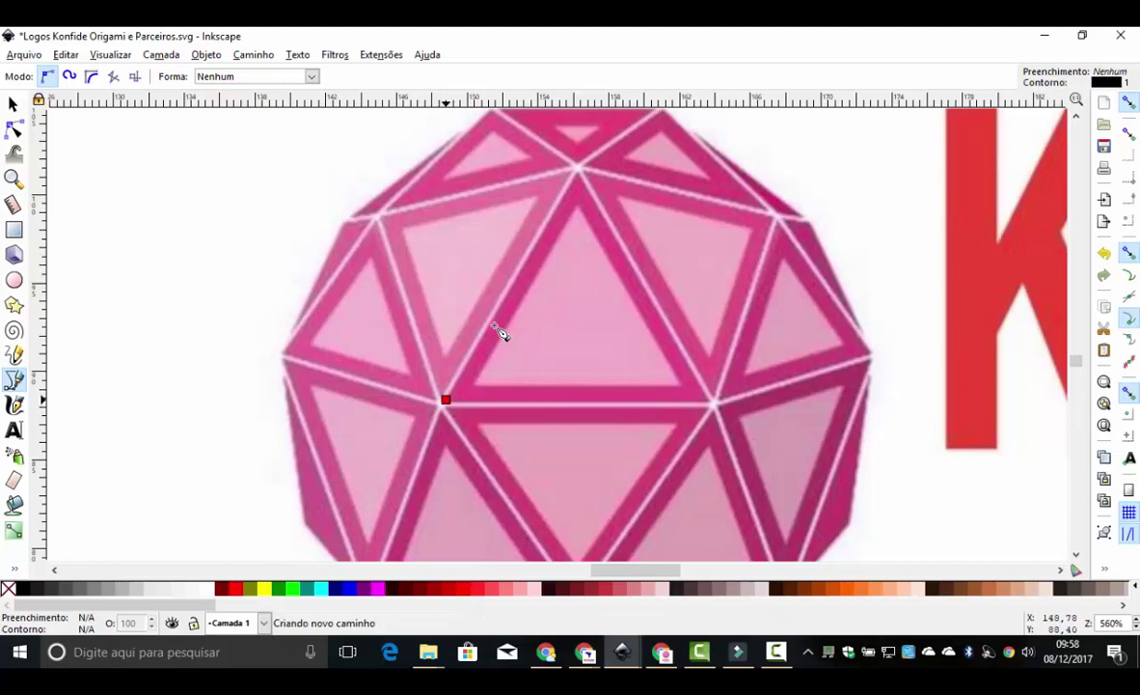
click(578, 173)
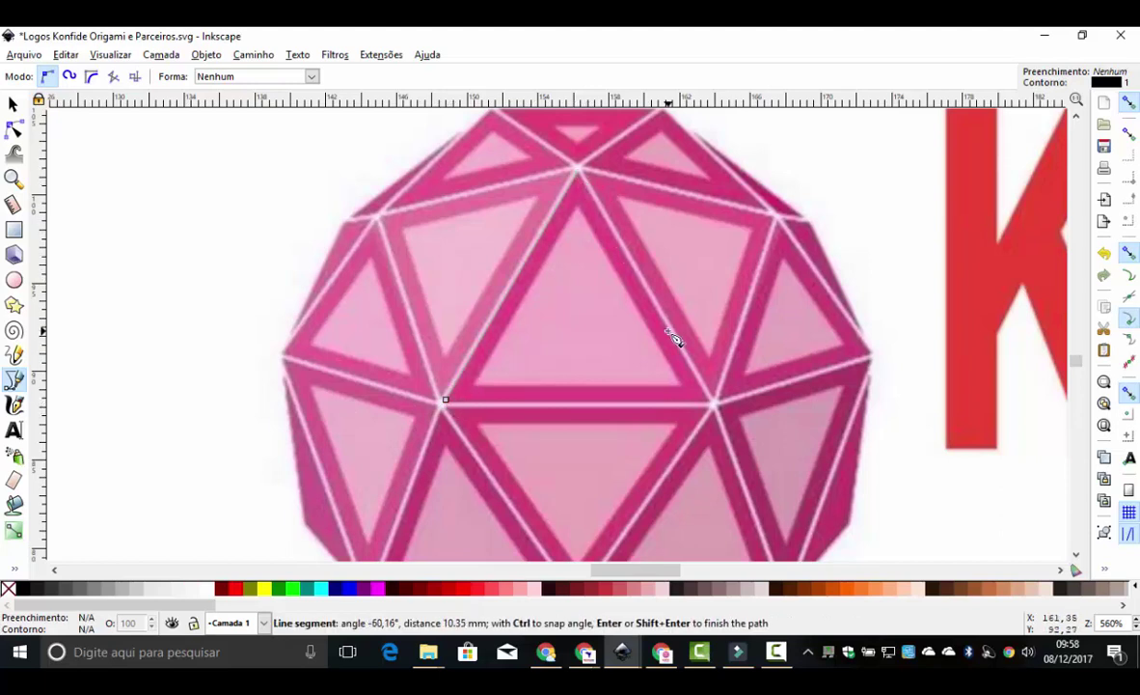
click(713, 399)
click(446, 400)
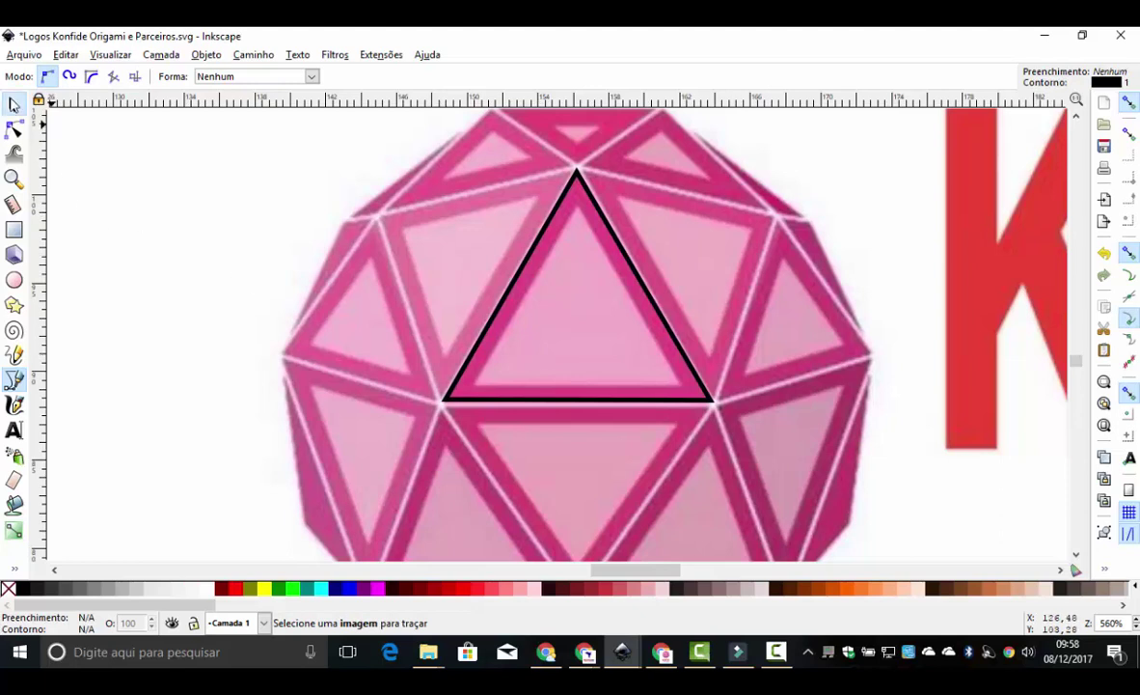
click(14, 103)
Duplicate the triangle and shrink the copy to sit inside the pink band.
click(515, 284)
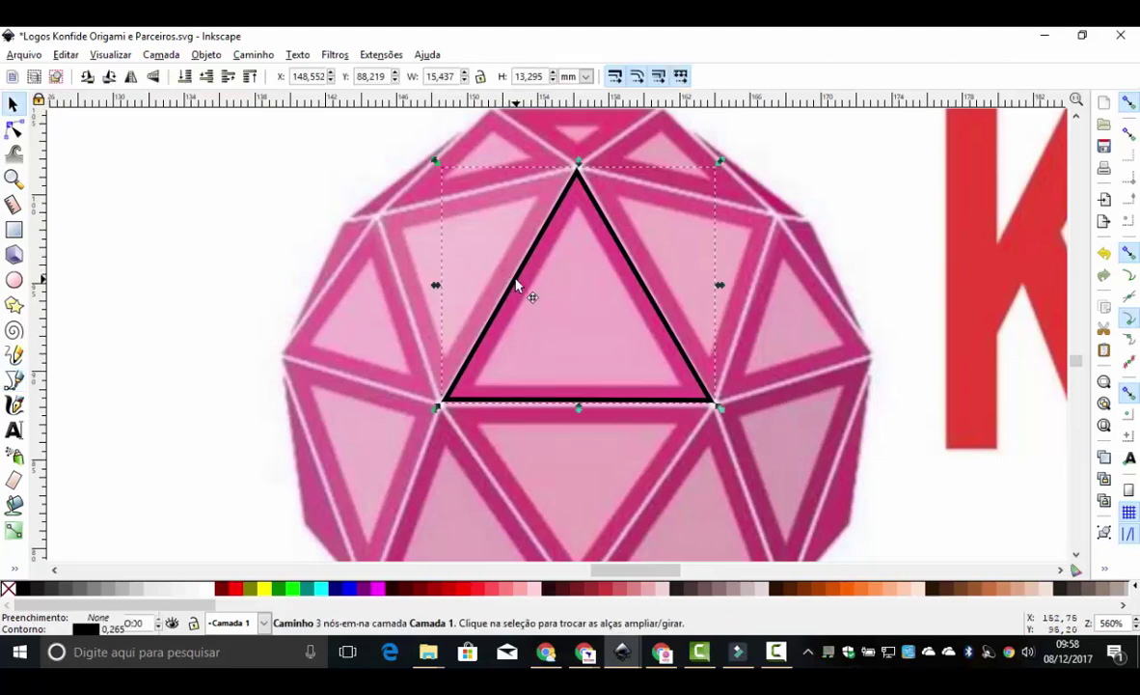
key(ctrl)
mouse_move(720, 407)
mouse_down()
mouse_move(693, 404)
mouse_move(712, 399)
mouse_up()
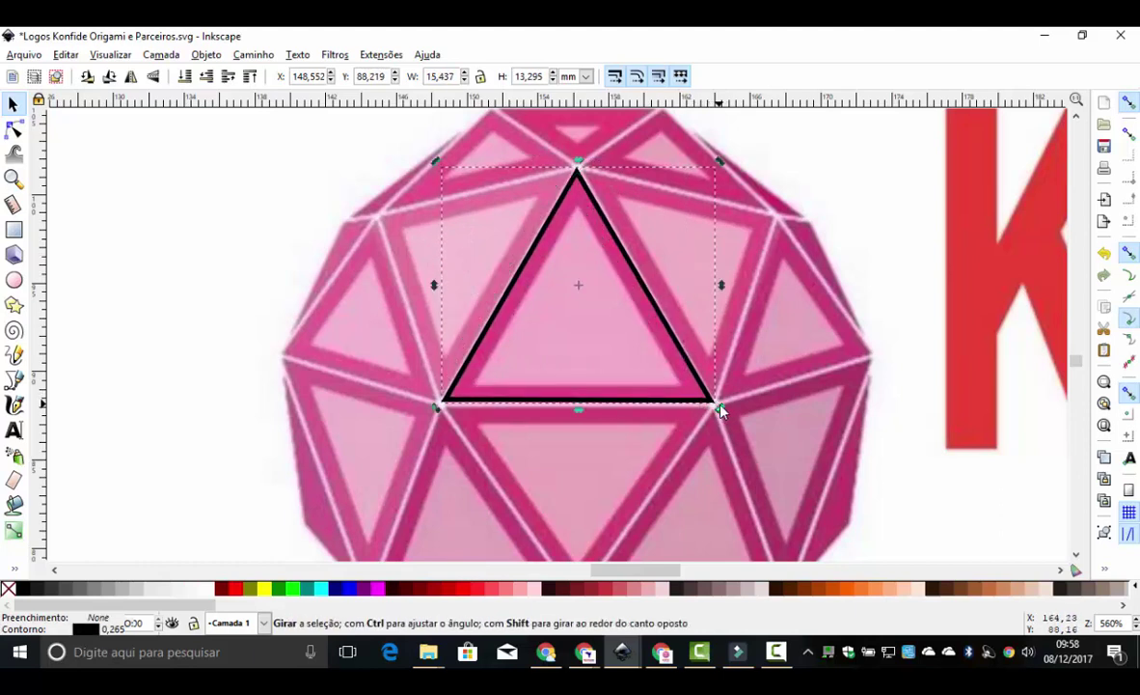
click(709, 403)
mouse_move(719, 407)
mouse_down()
mouse_move(690, 396)
mouse_move(687, 379)
mouse_move(704, 413)
mouse_move(707, 402)
mouse_move(688, 399)
mouse_move(718, 407)
mouse_move(692, 400)
mouse_up()
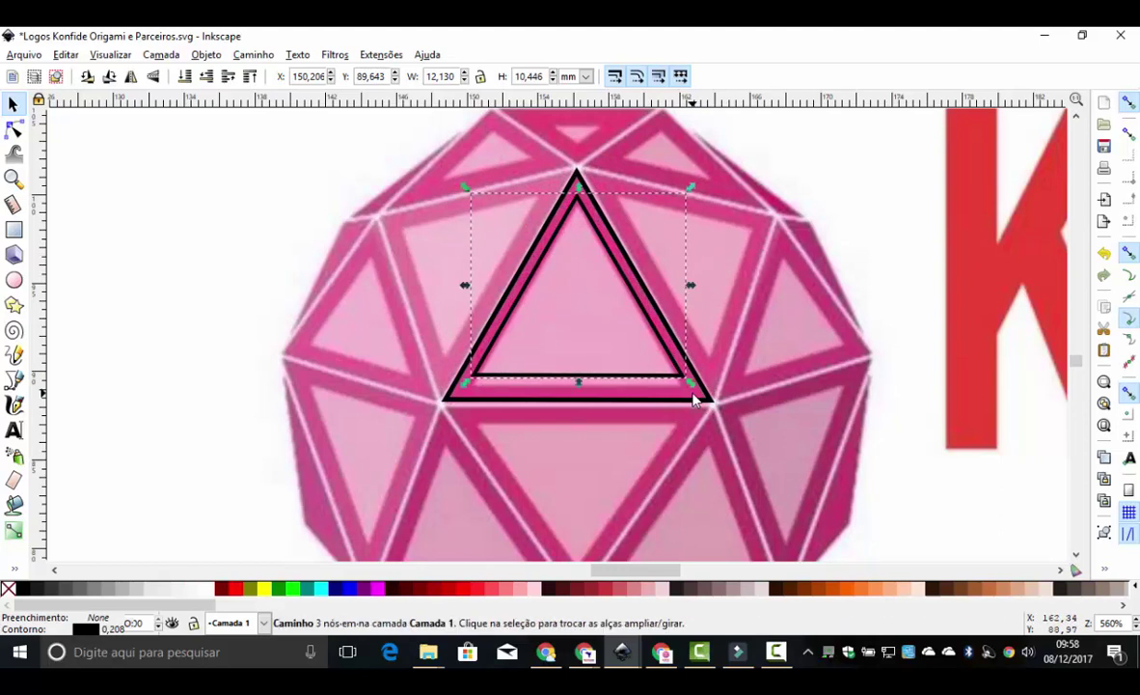
key(Down)
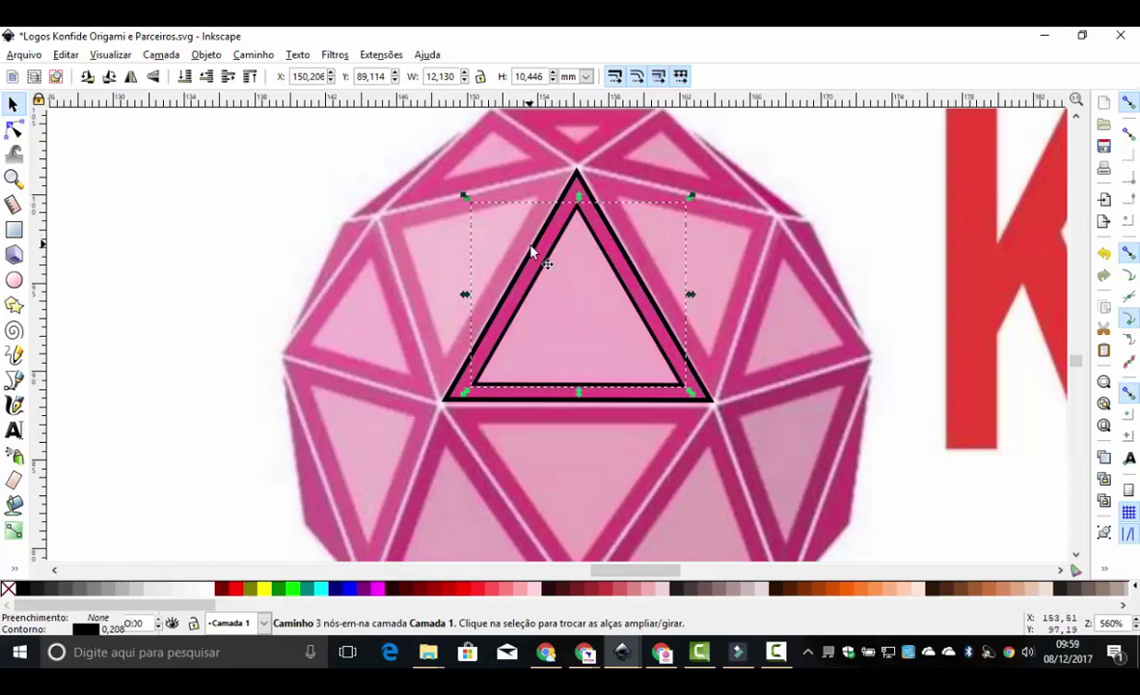
Move a copy of the outer triangle left and rotate it to point downward by the apex.
key(Tab)
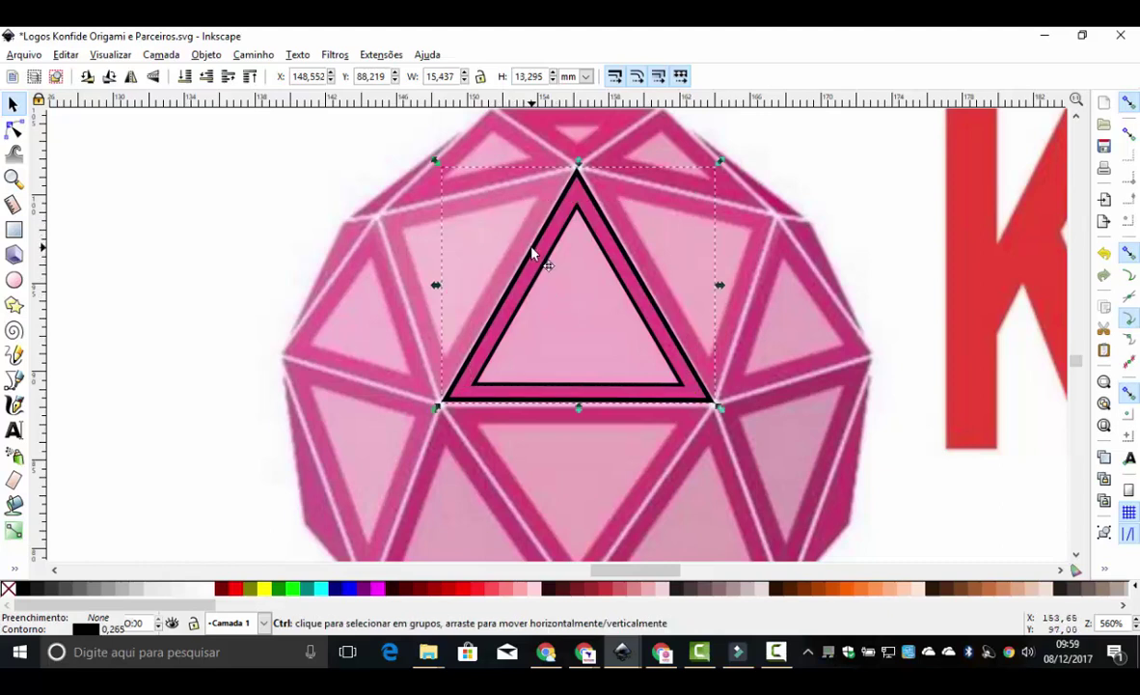
mouse_move(533, 253)
mouse_down()
mouse_move(384, 246)
mouse_move(395, 256)
mouse_up()
click(572, 405)
drag(572, 407, 555, 253)
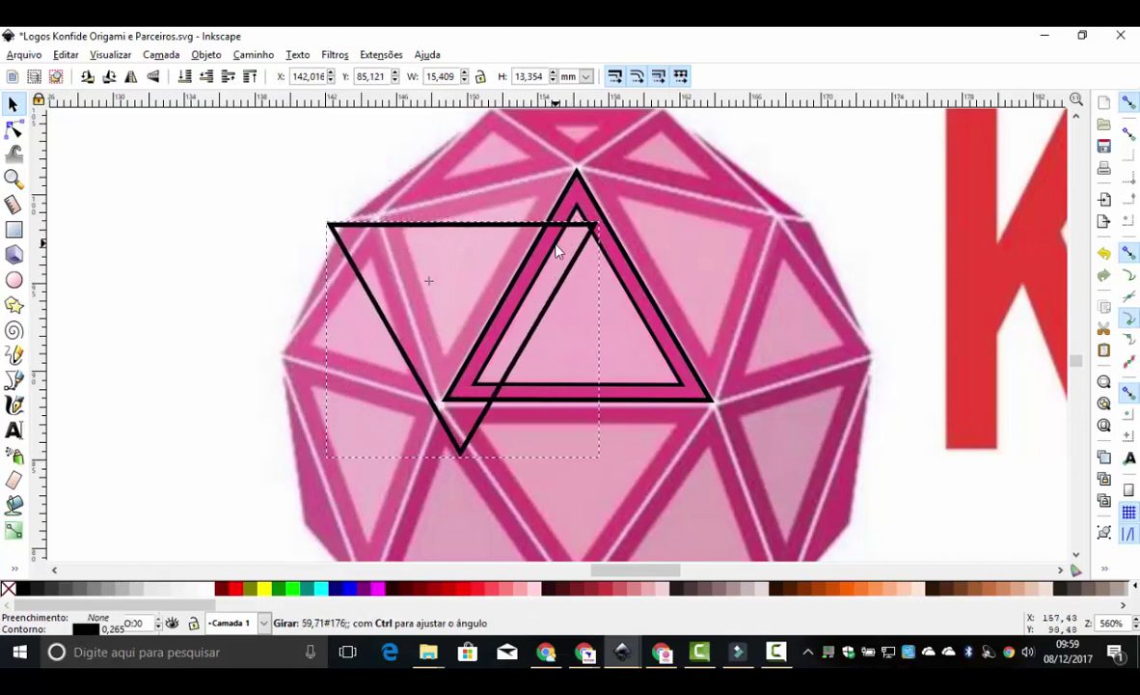
drag(456, 230, 424, 174)
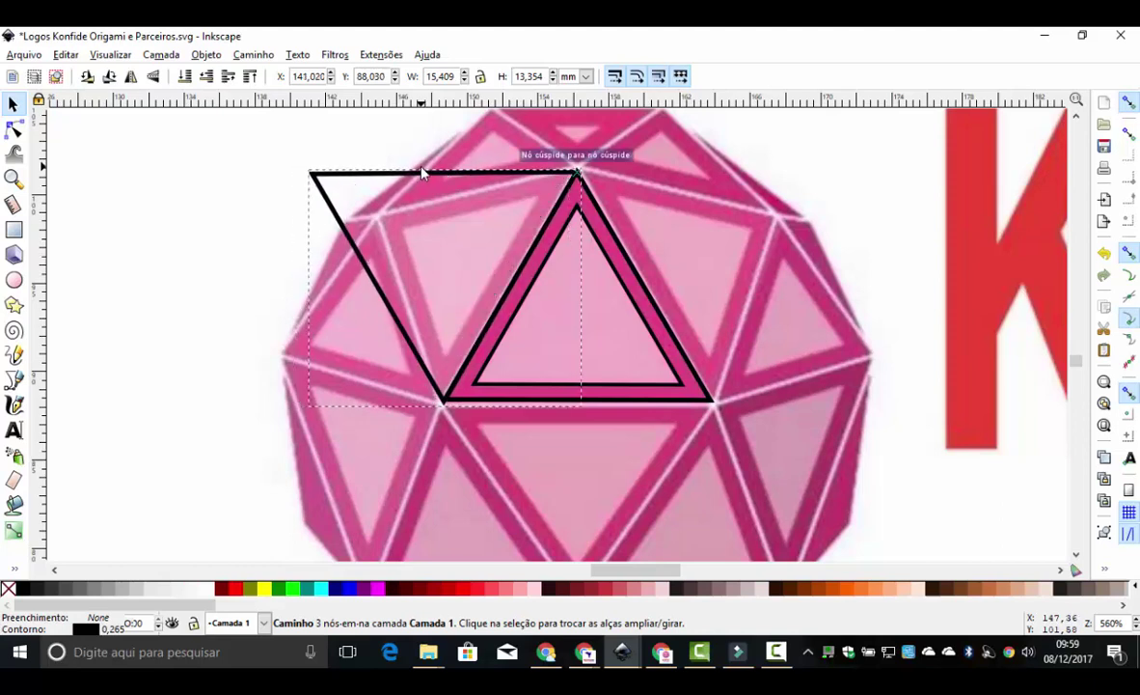
drag(422, 172, 420, 173)
Nudge the rotated triangle, then drag its top-left node onto the facet's left vertex.
drag(420, 173, 422, 172)
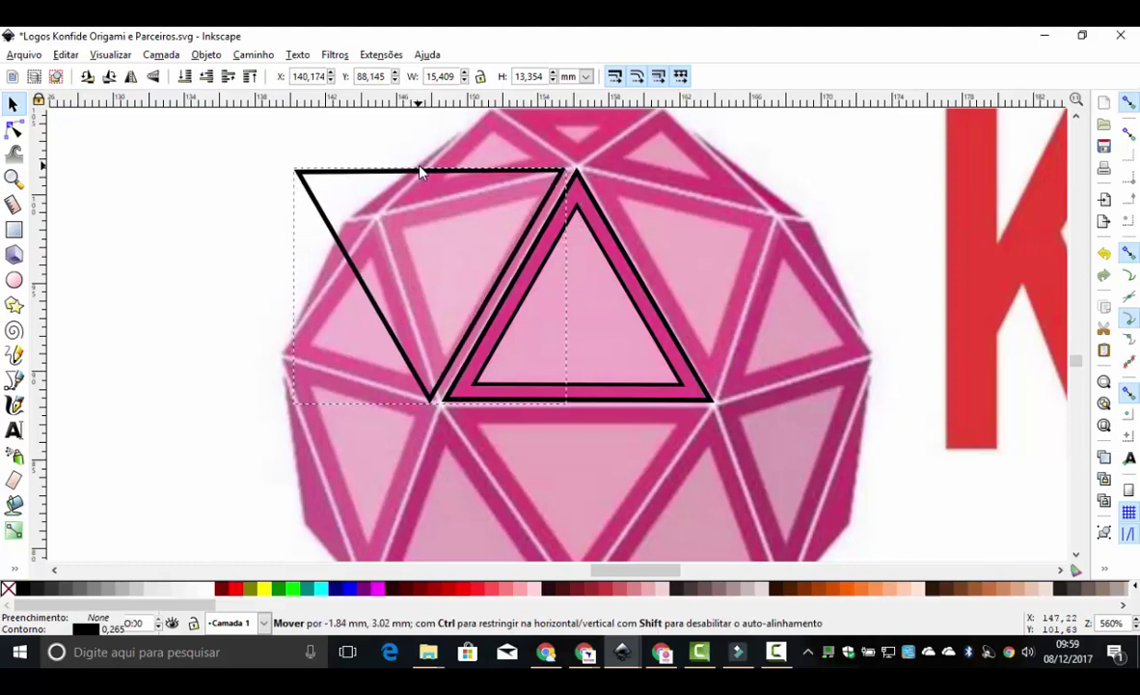
drag(422, 172, 425, 172)
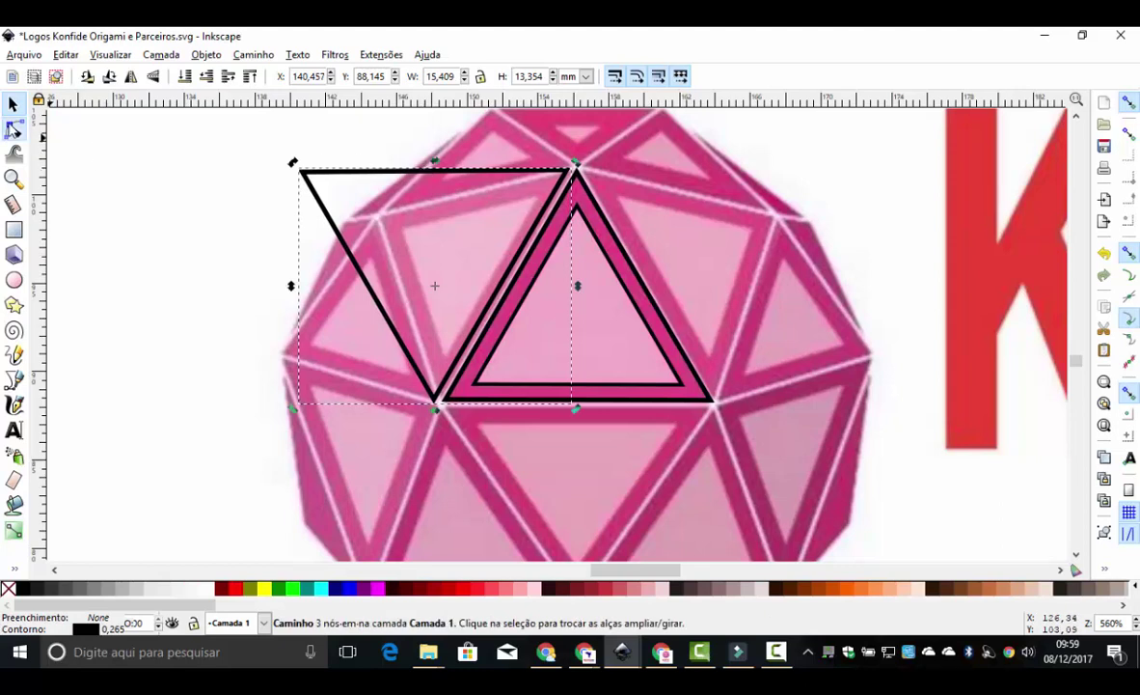
click(13, 129)
drag(304, 174, 386, 223)
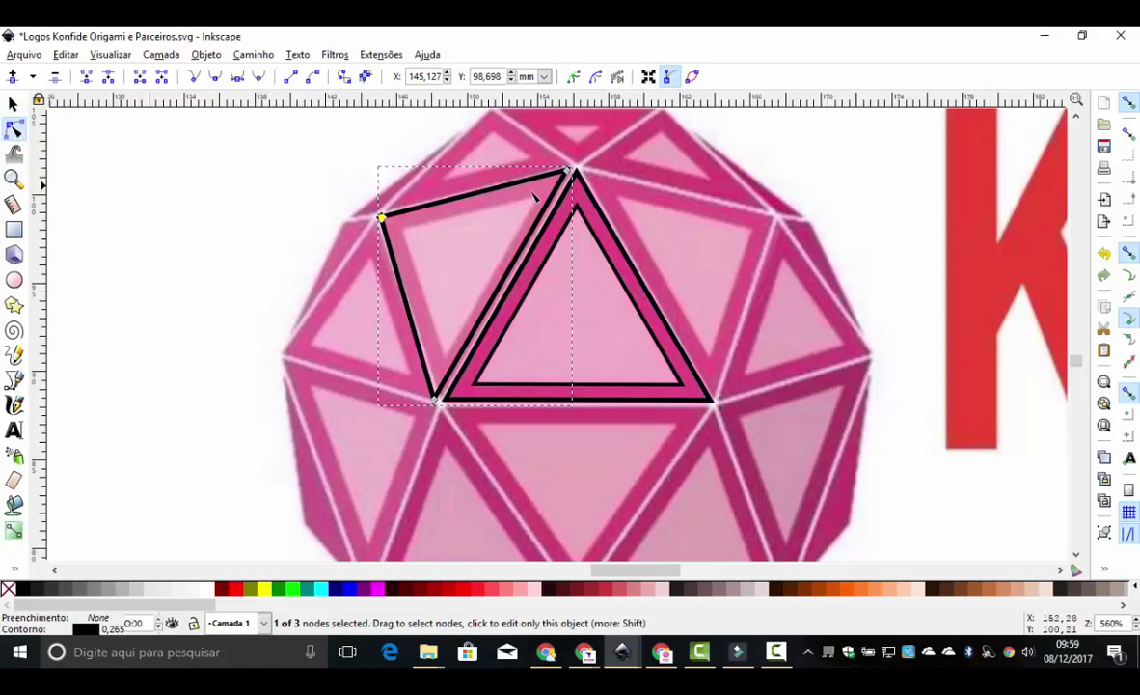
Zoom in and move the left triangle's top node onto the central apex.
drag(568, 174, 556, 171)
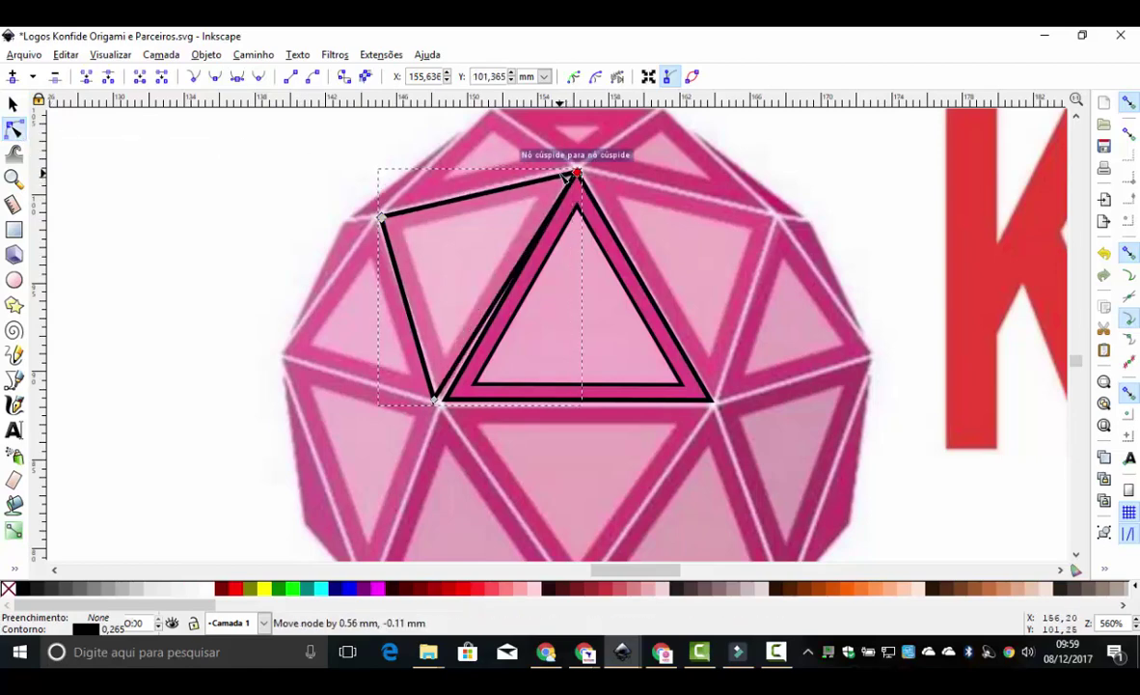
key(plus)
key(plus)
key(ctrl+a)
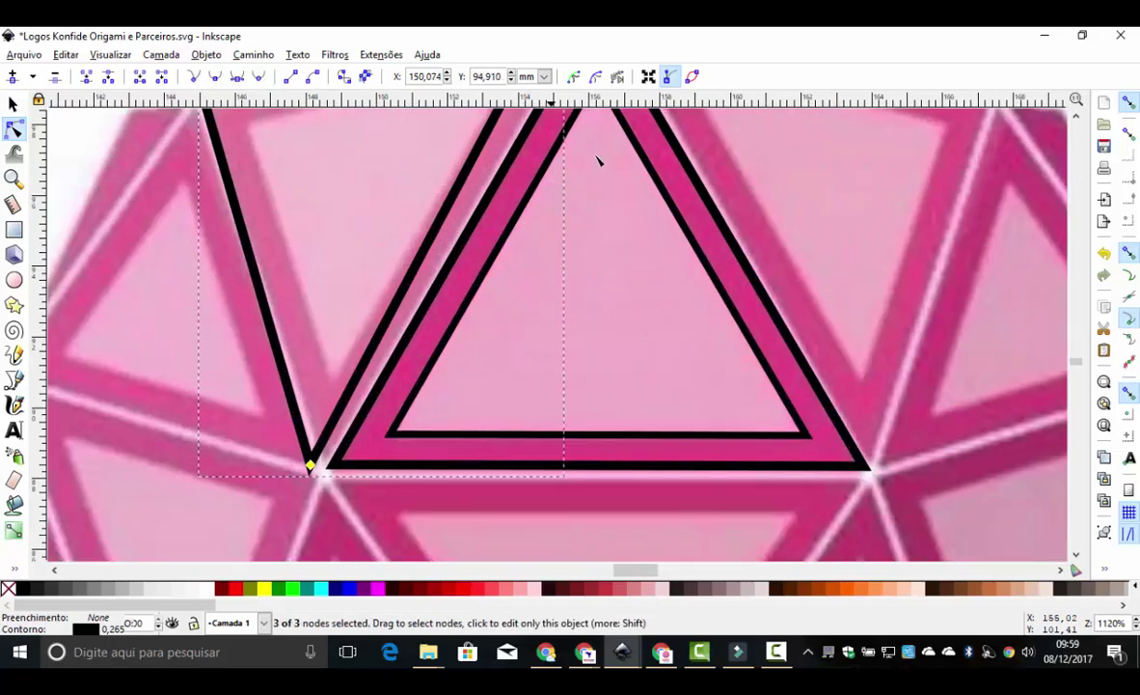
scroll(998, 120, up, 2)
scroll(988, 141, up, 1)
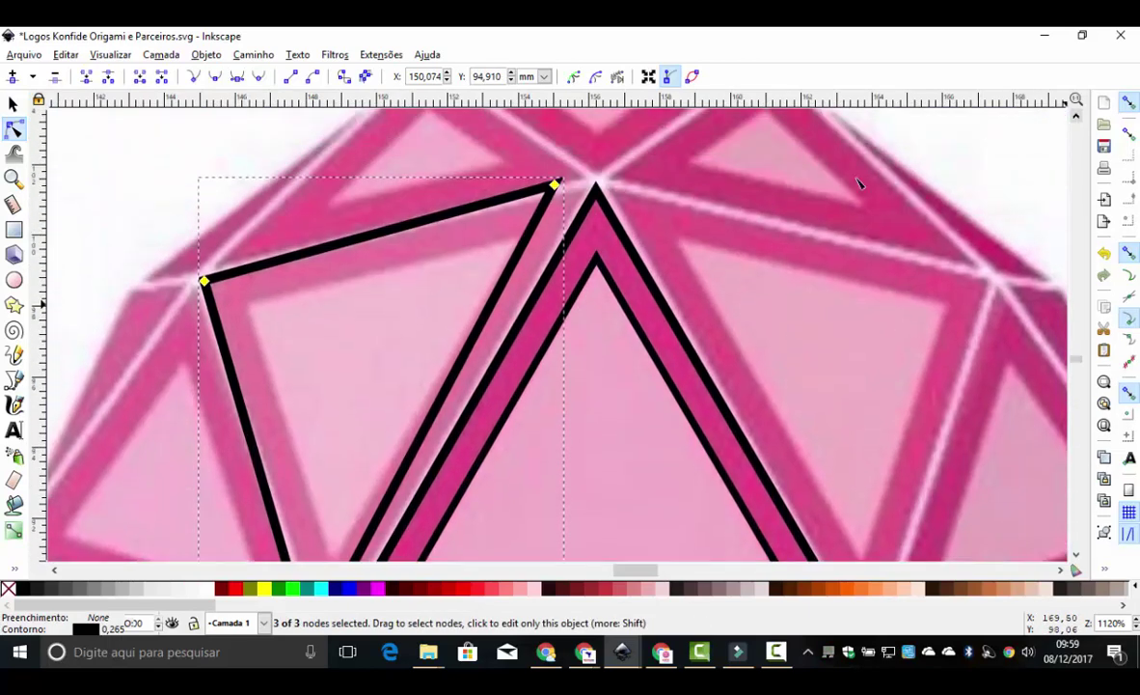
mouse_move(555, 184)
mouse_down()
mouse_move(575, 186)
mouse_move(555, 189)
mouse_up()
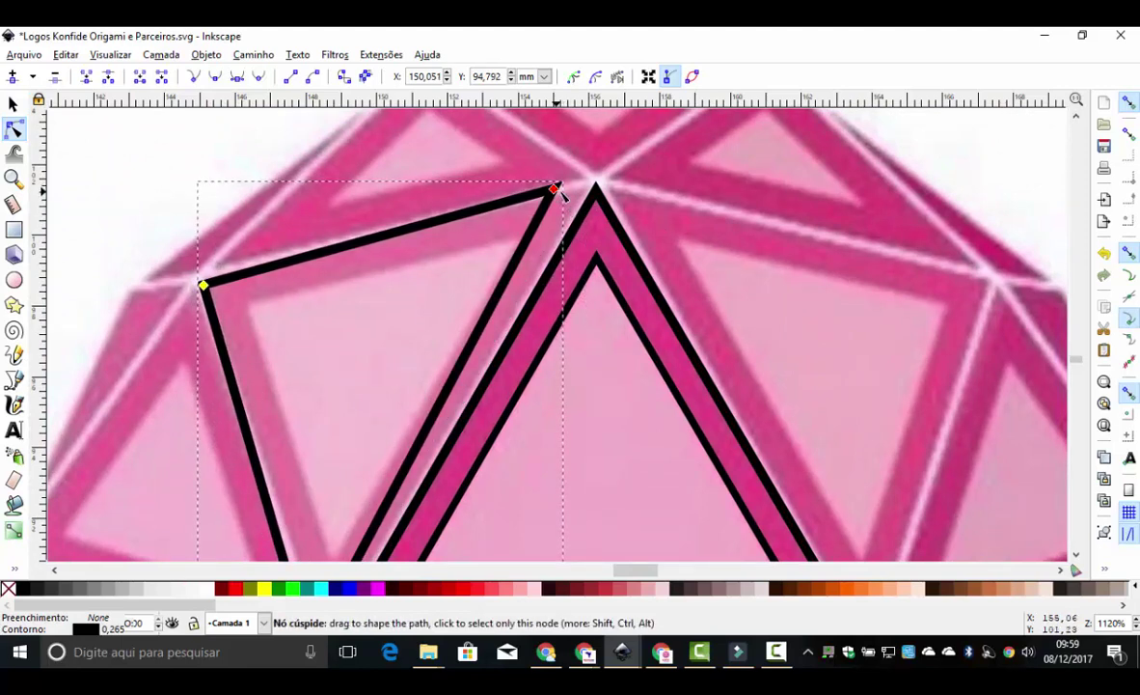
drag(557, 190, 558, 192)
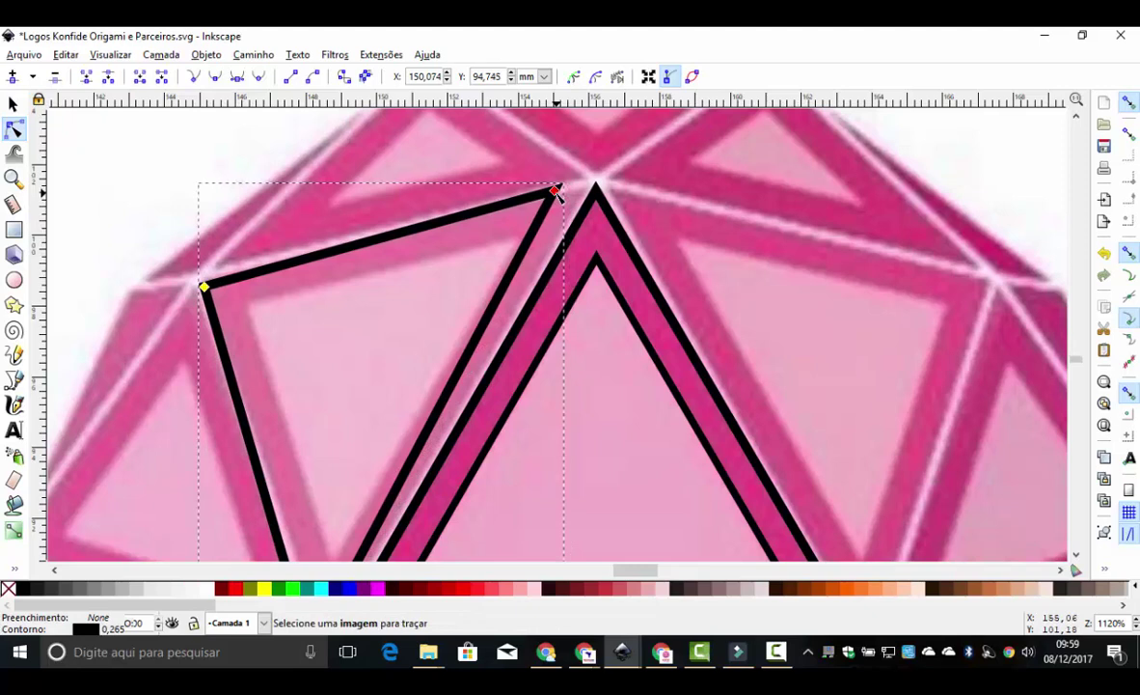
drag(557, 192, 578, 192)
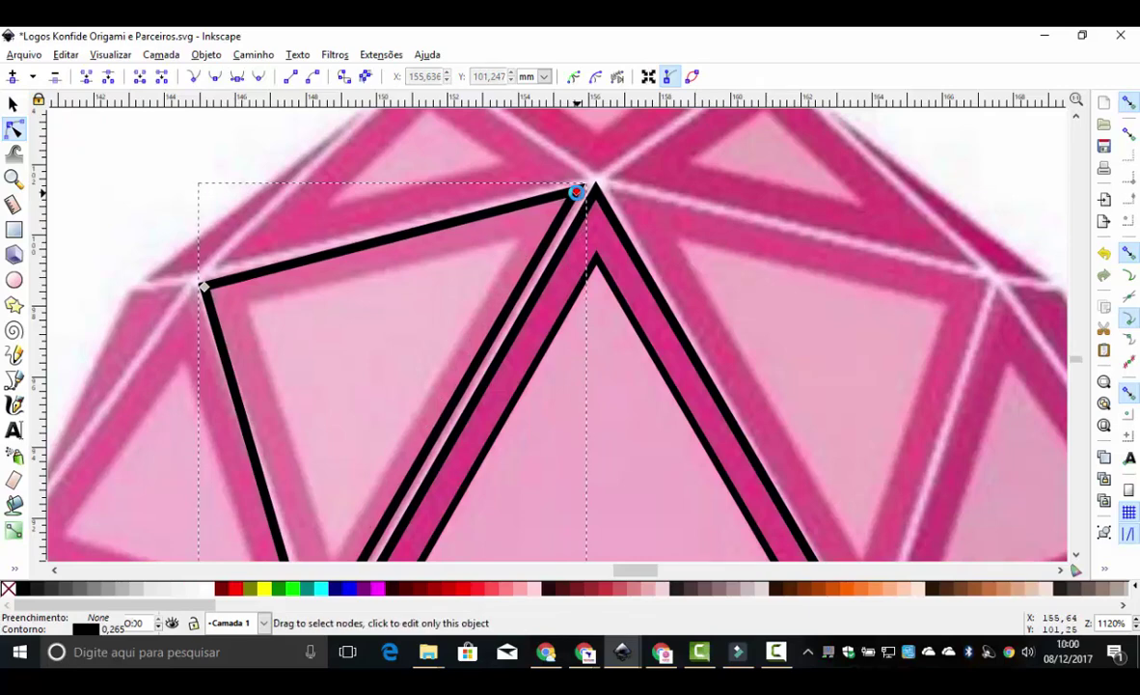
Place the bottom-left node on the shared vertex, then zoom out to the whole icosahedron.
scroll(540, 353, down, 8)
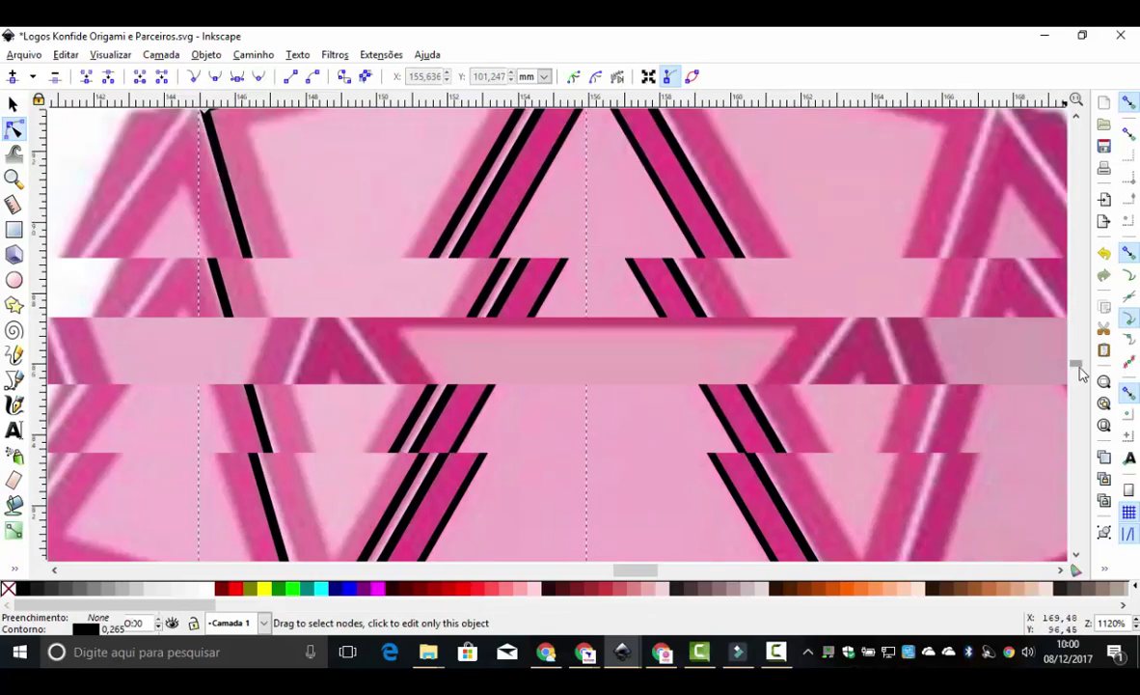
mouse_move(311, 349)
mouse_down()
mouse_move(336, 324)
mouse_move(336, 347)
mouse_move(326, 328)
mouse_up()
key(Up)
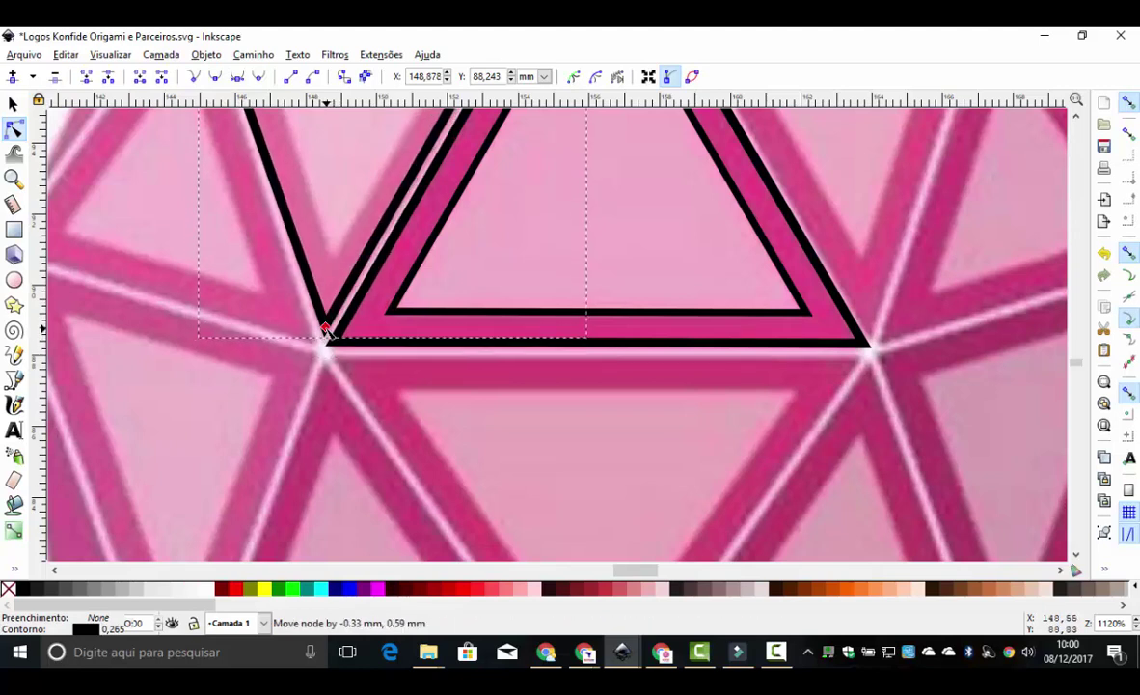
key(minus)
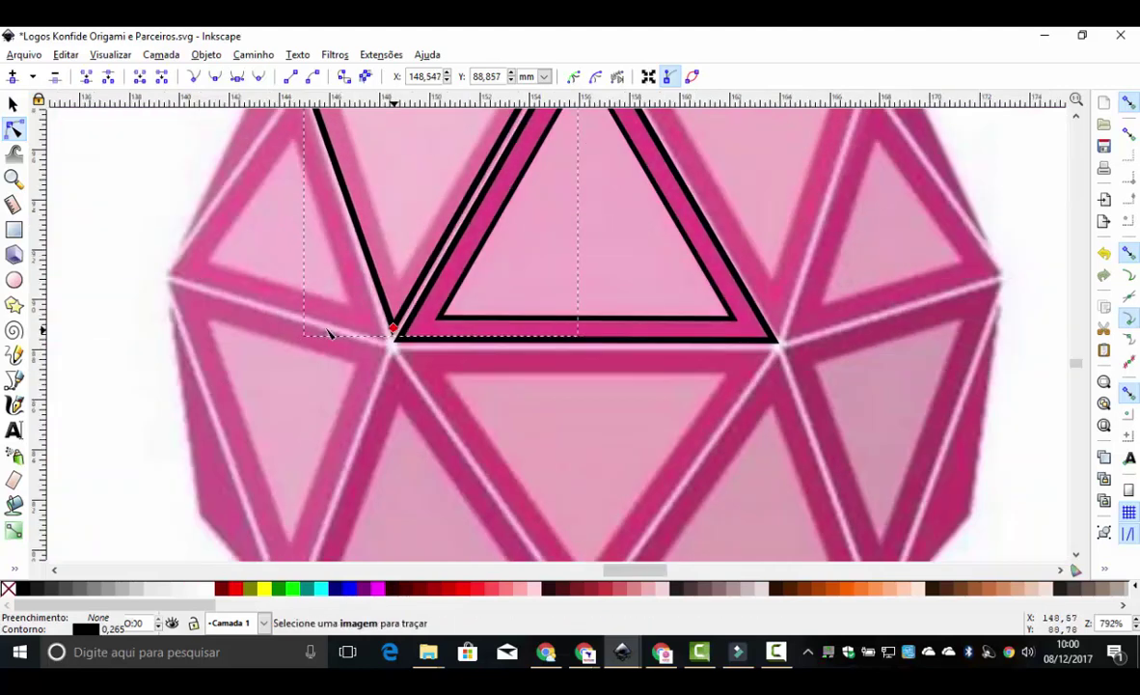
key(minus)
key(minus)
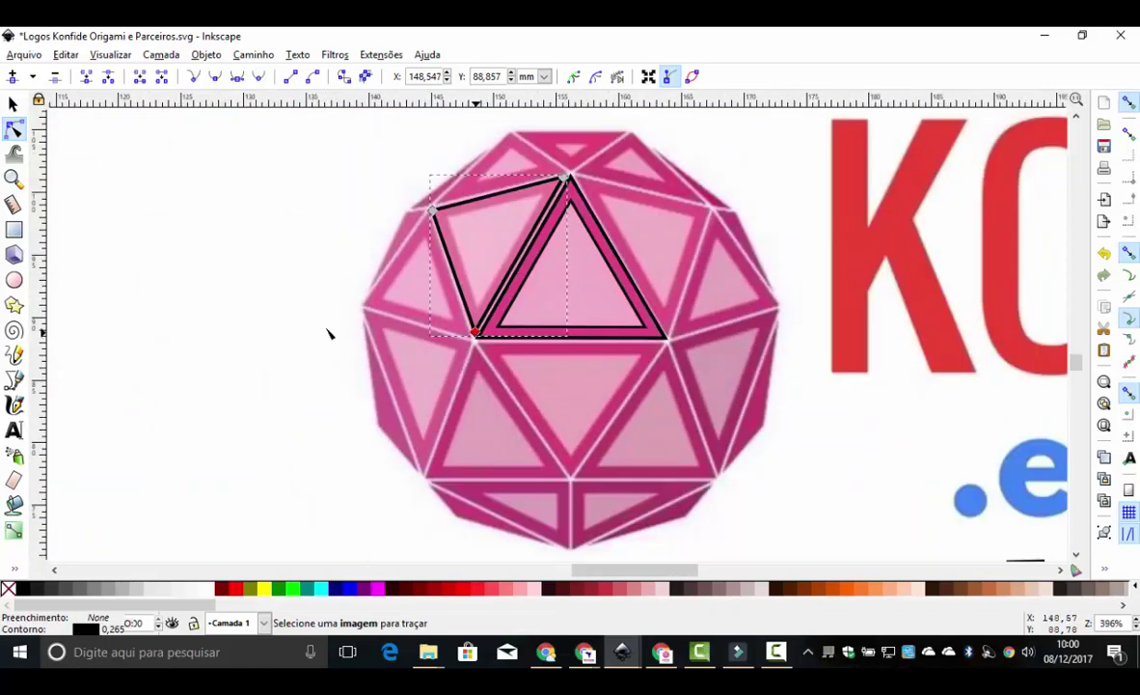
scroll(328, 333, down, 2)
scroll(328, 333, down, 7)
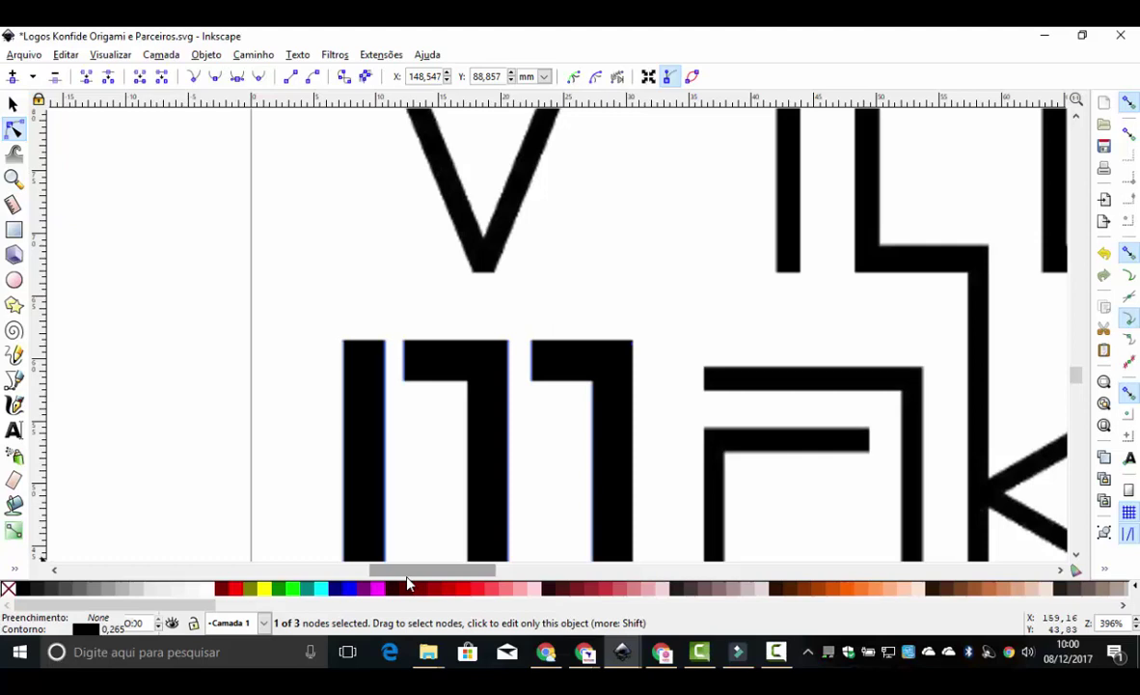
Trace the logo's V as a closed Bezier outline through its outer and inner corners.
key(minus)
scroll(591, 440, up, 3)
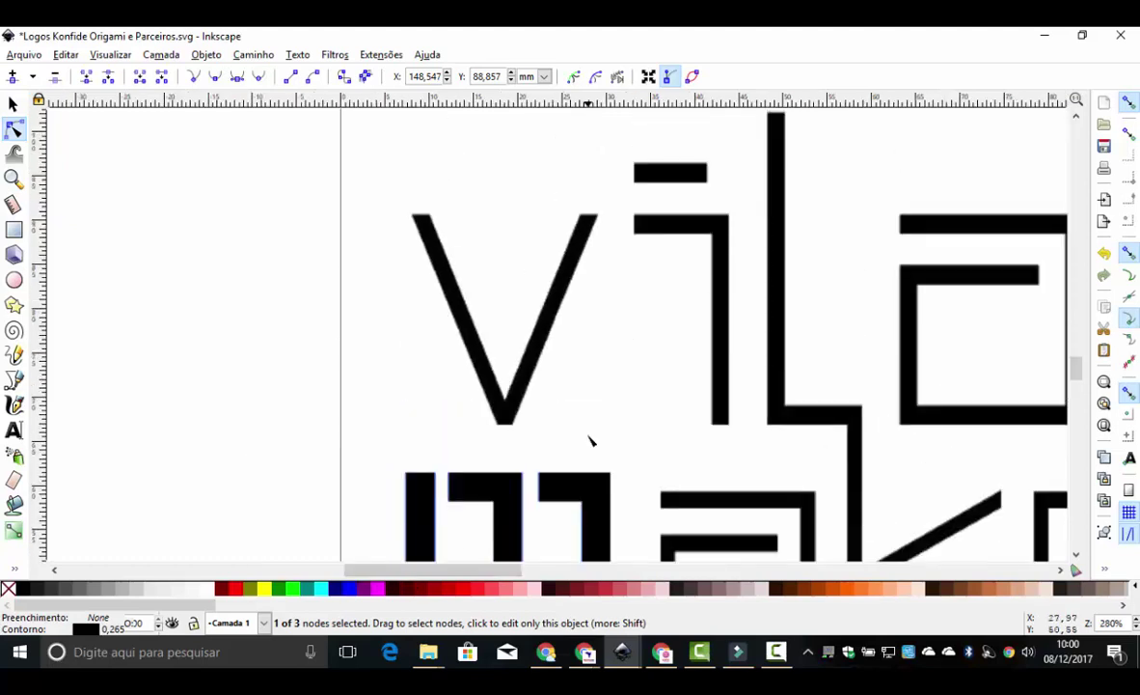
key(minus)
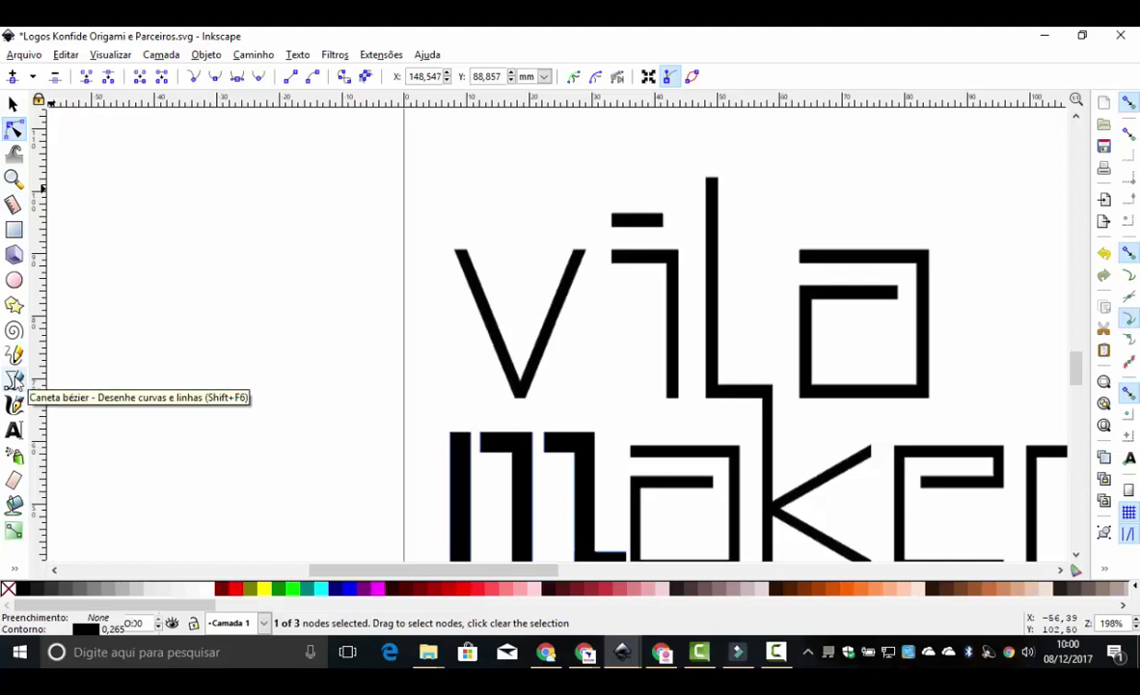
click(14, 380)
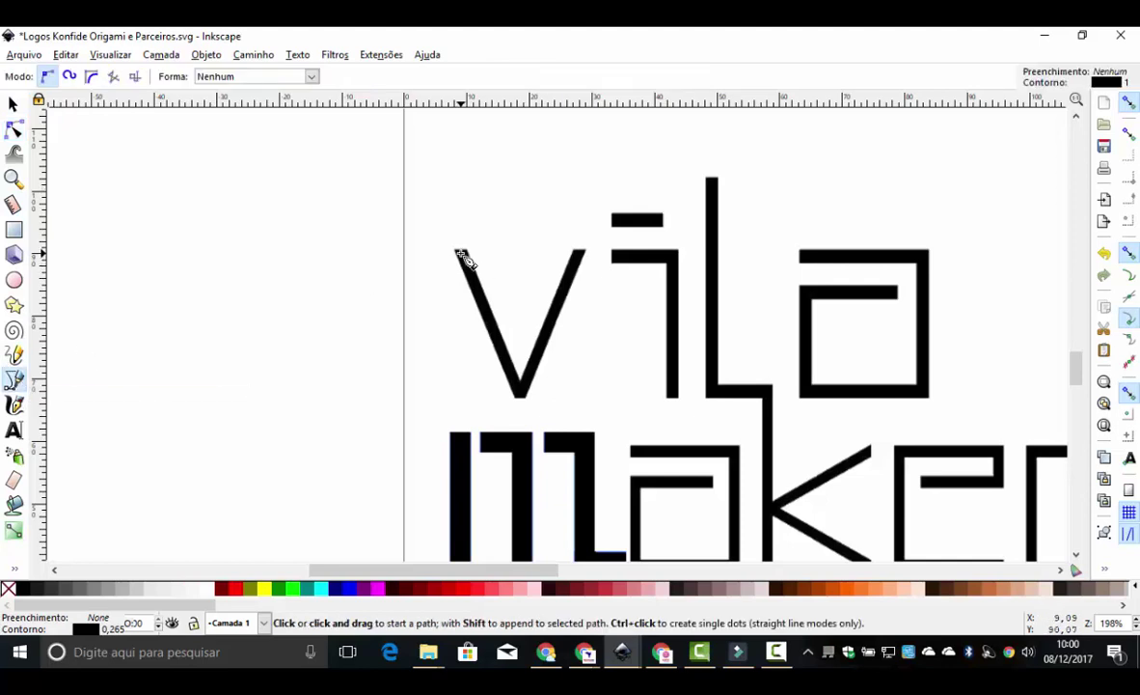
key(plus)
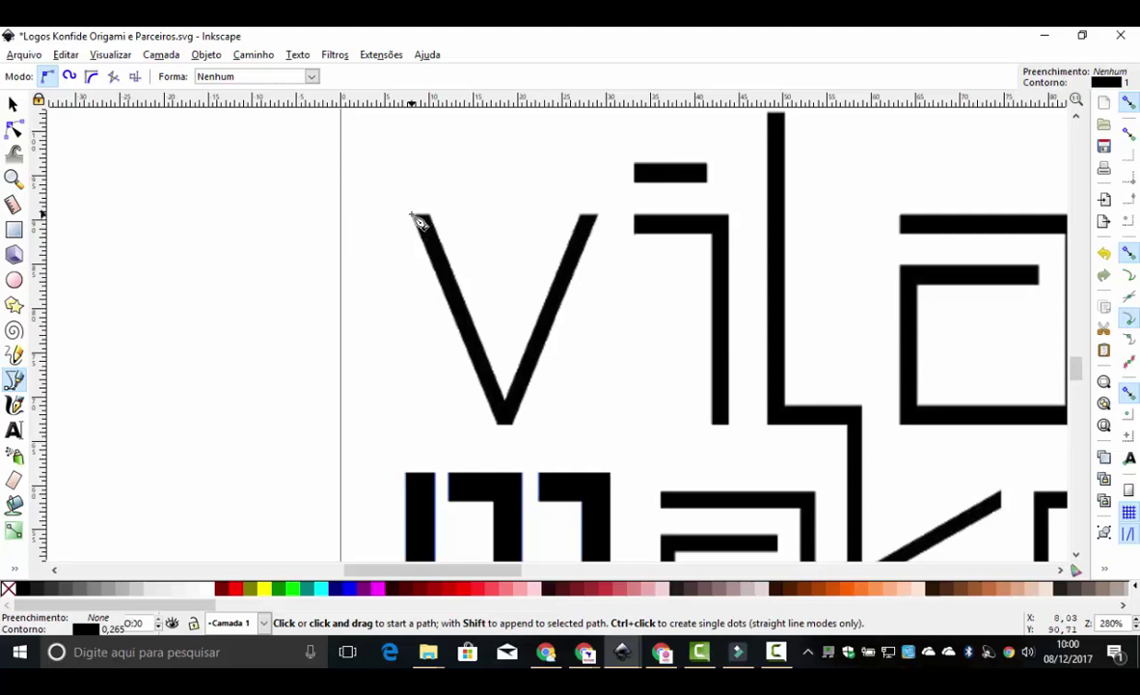
click(411, 215)
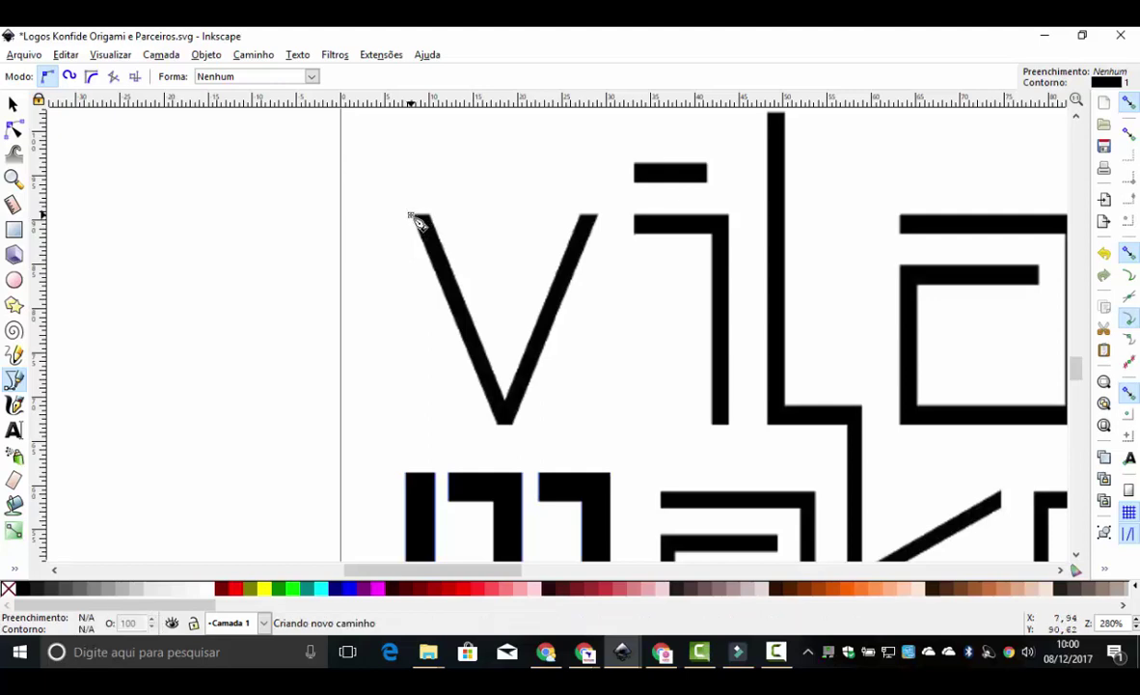
click(500, 425)
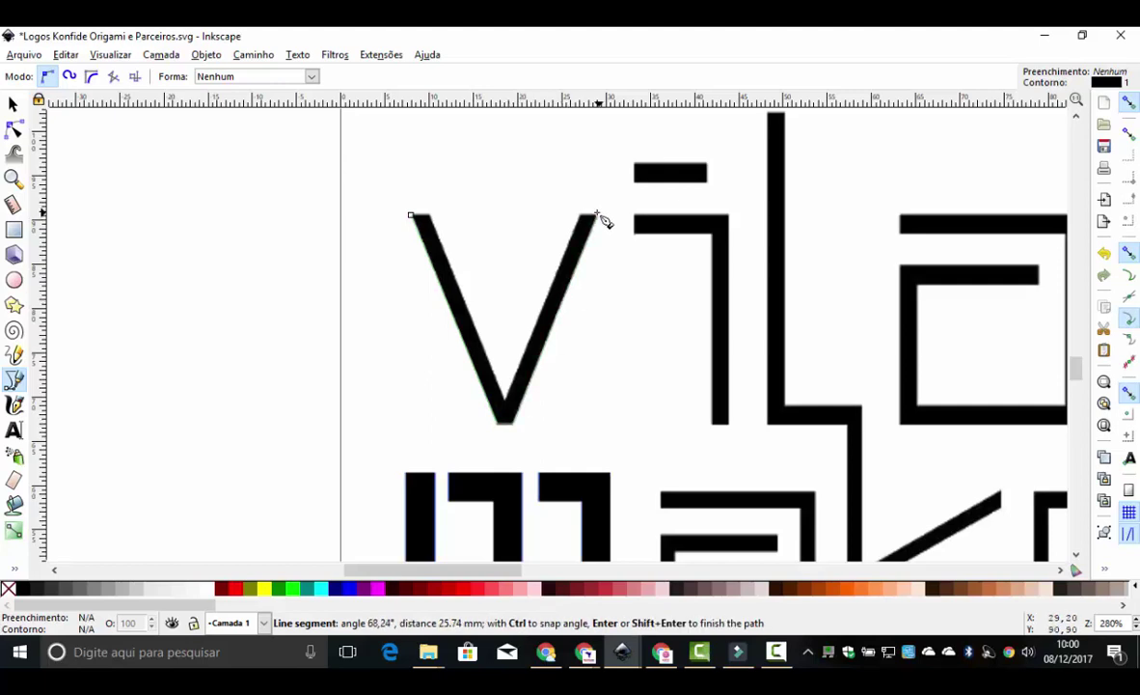
click(595, 214)
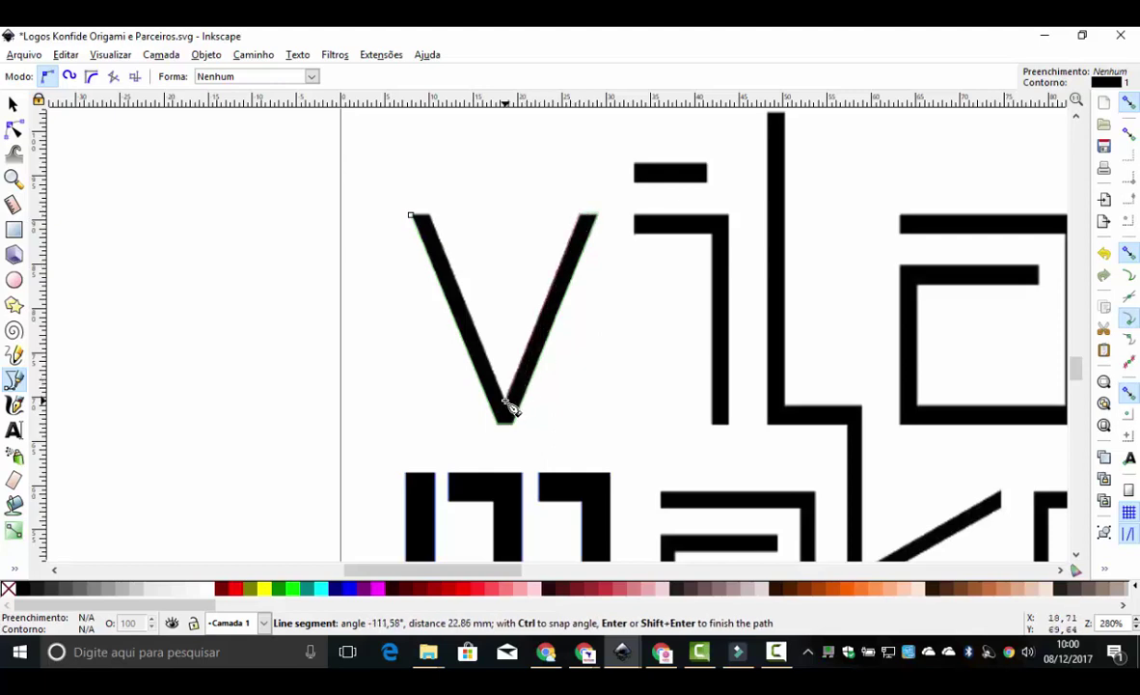
click(504, 404)
click(422, 218)
click(415, 216)
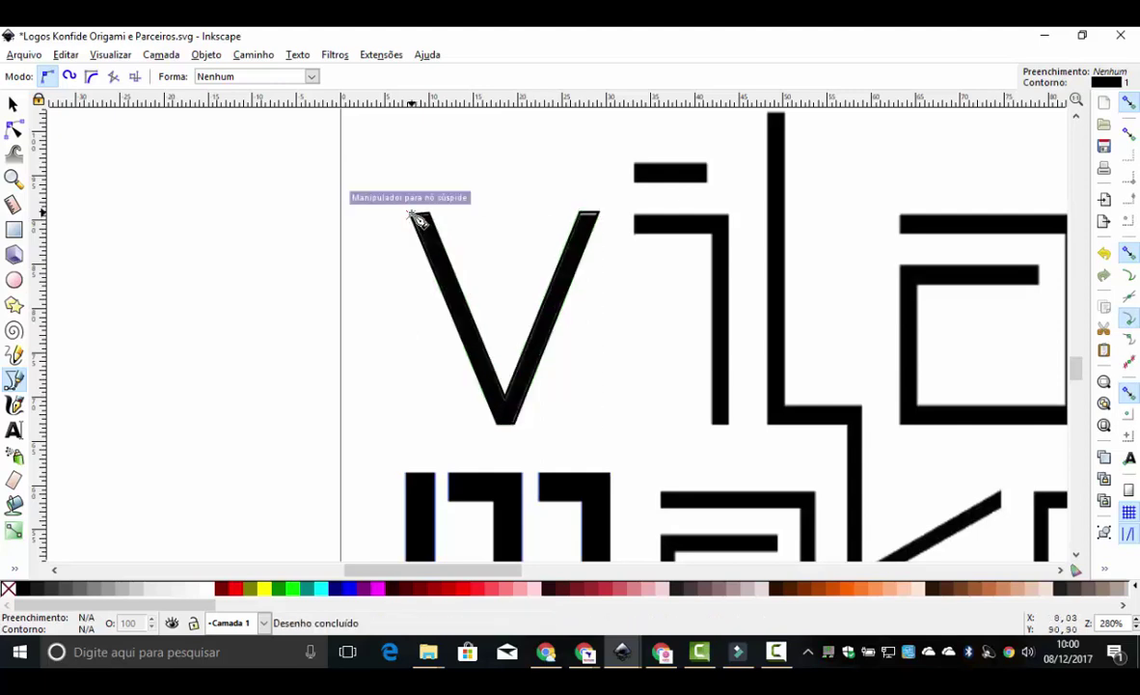
click(12, 103)
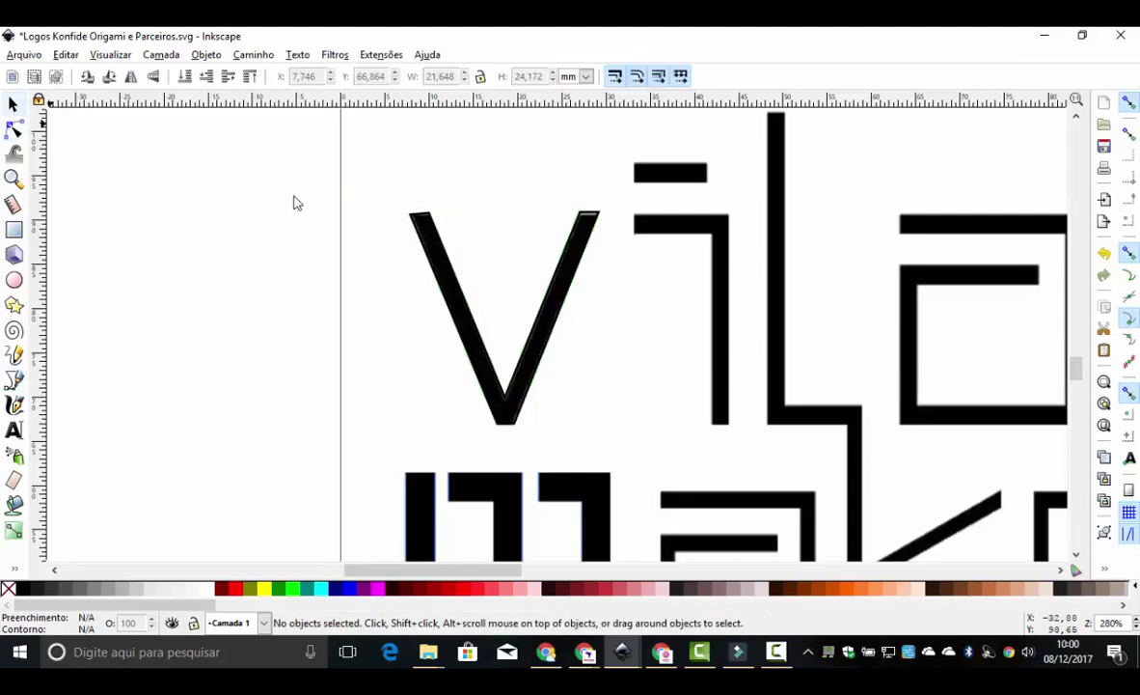
Shift the traced V outline slightly left of the logo's letter V.
drag(444, 270, 380, 270)
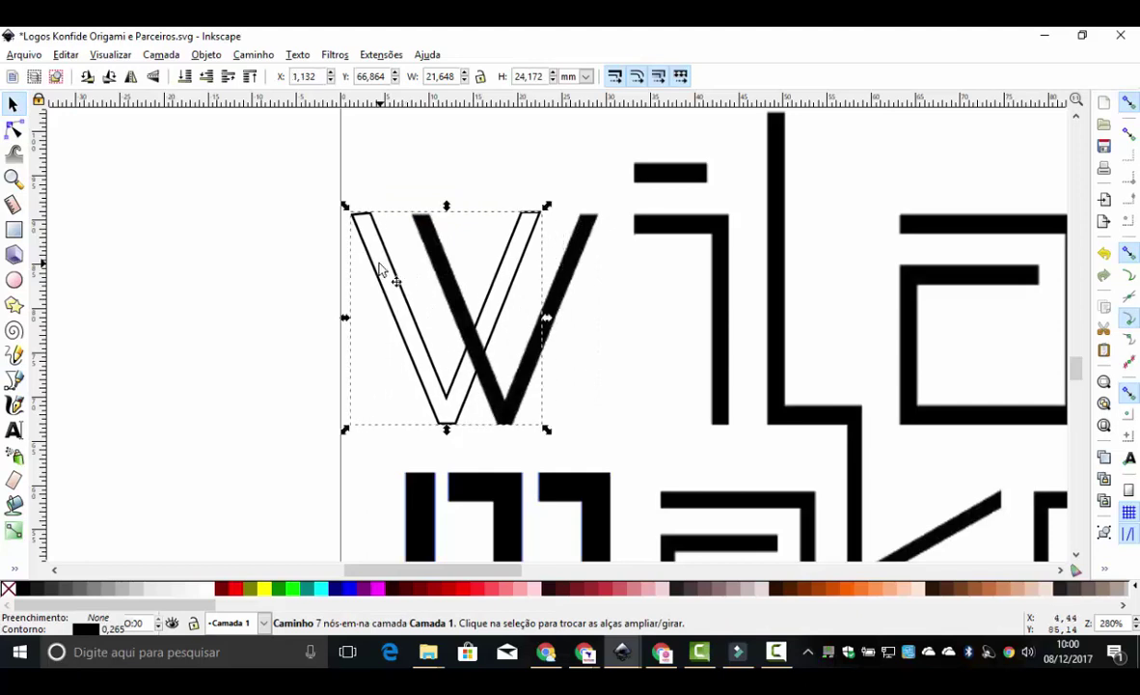
key(plus)
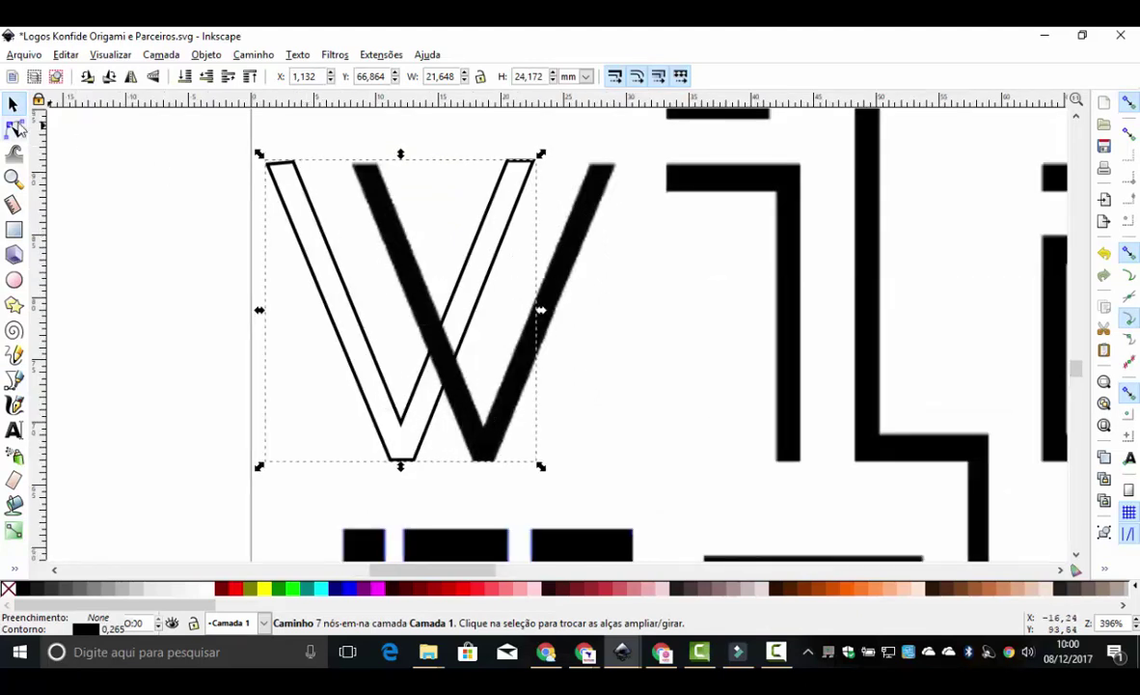
click(284, 171)
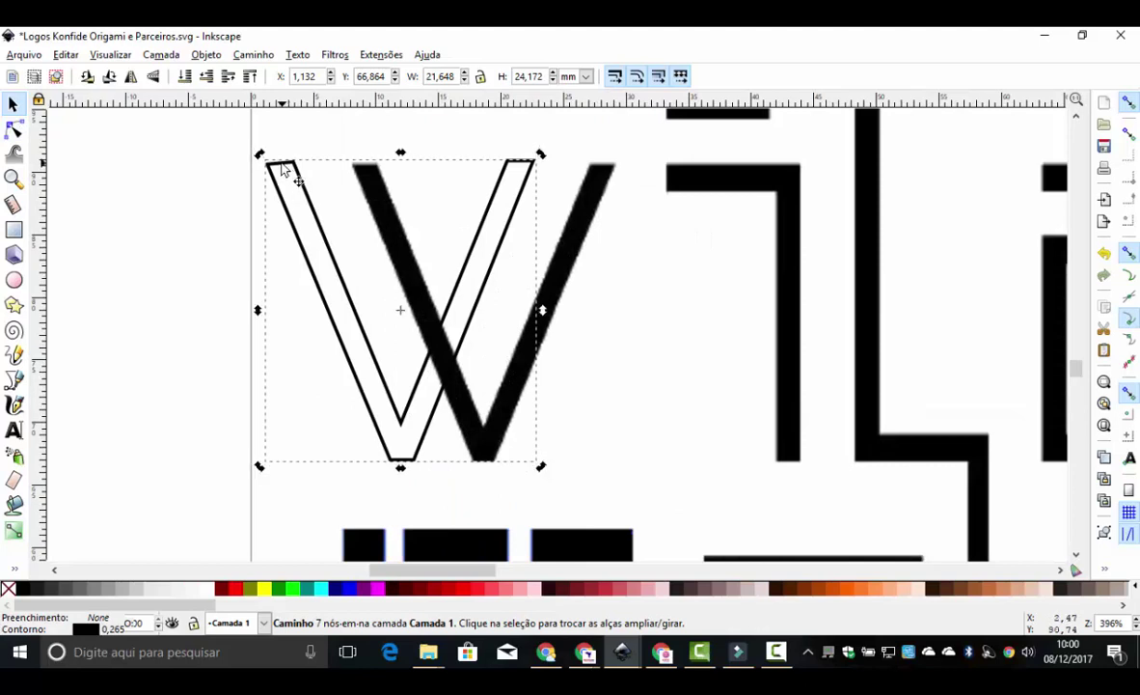
Nudge the V outline's top-left node into place, then deselect and zoom out.
click(13, 127)
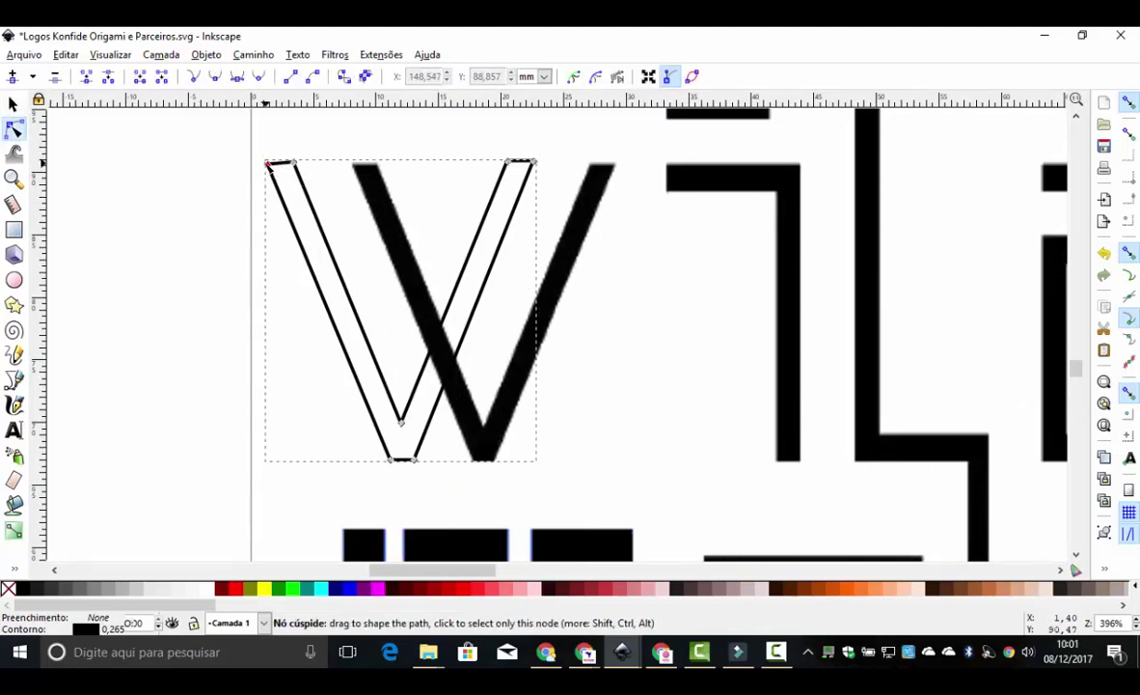
drag(269, 164, 268, 166)
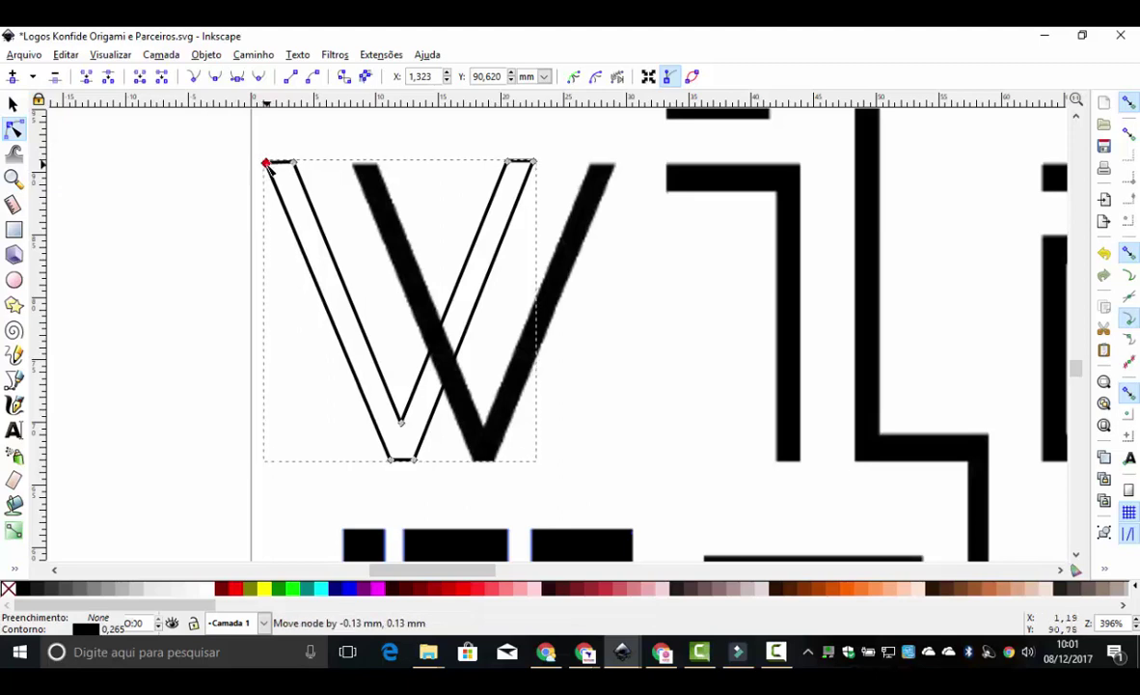
click(14, 103)
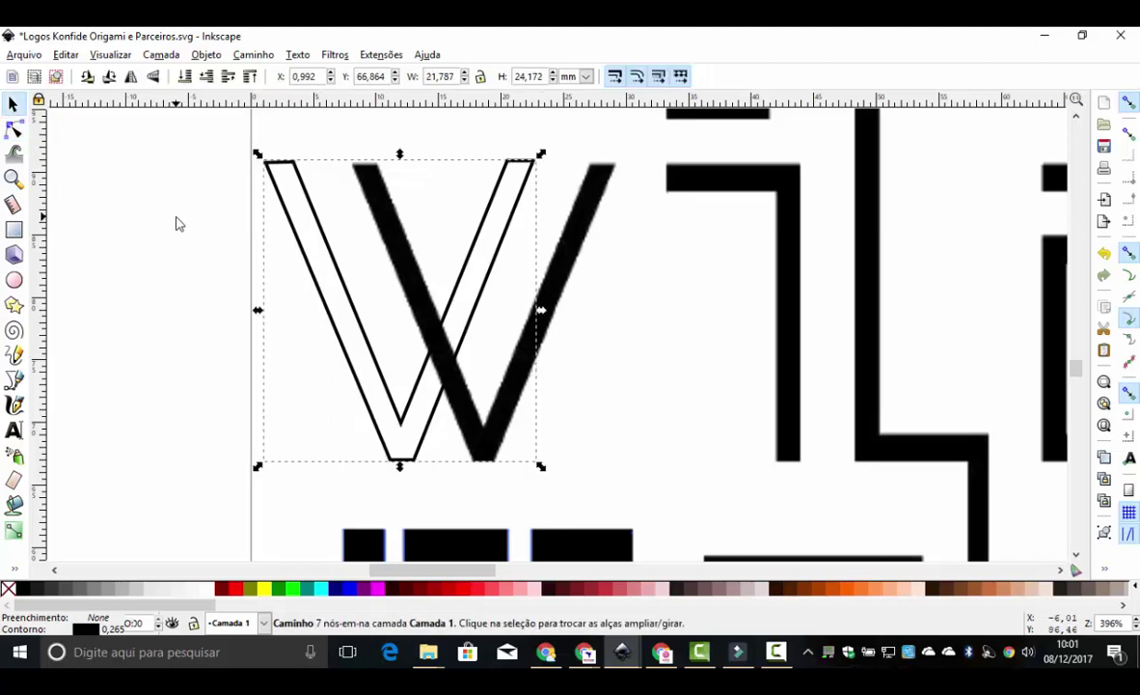
click(176, 223)
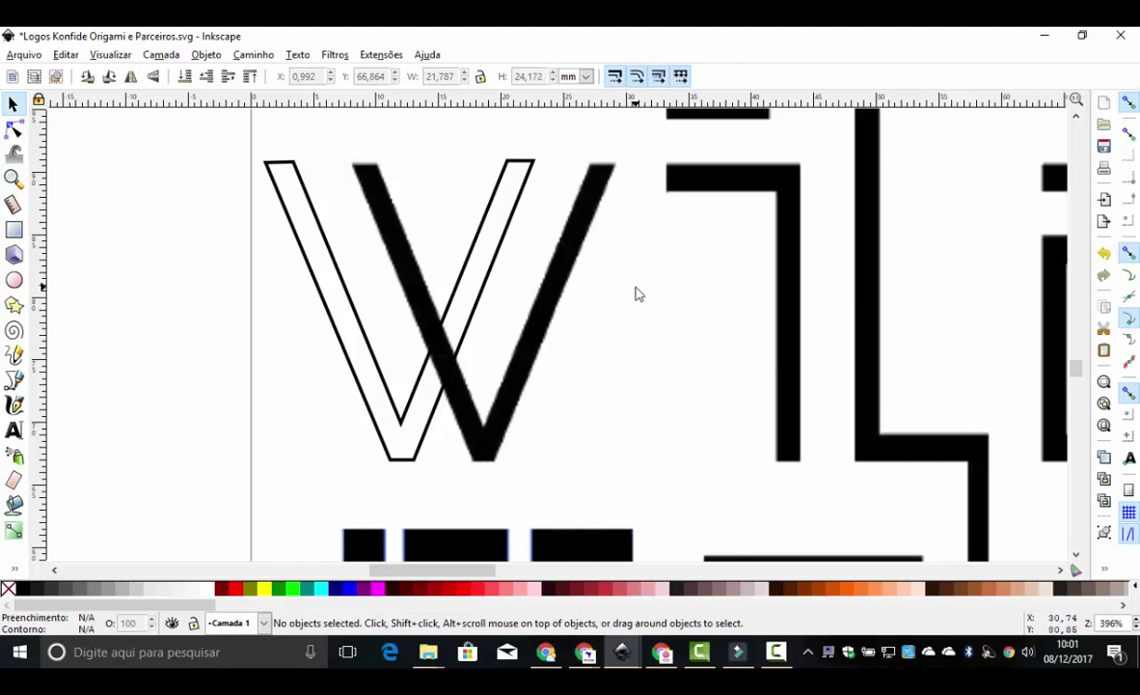
right_click(637, 293)
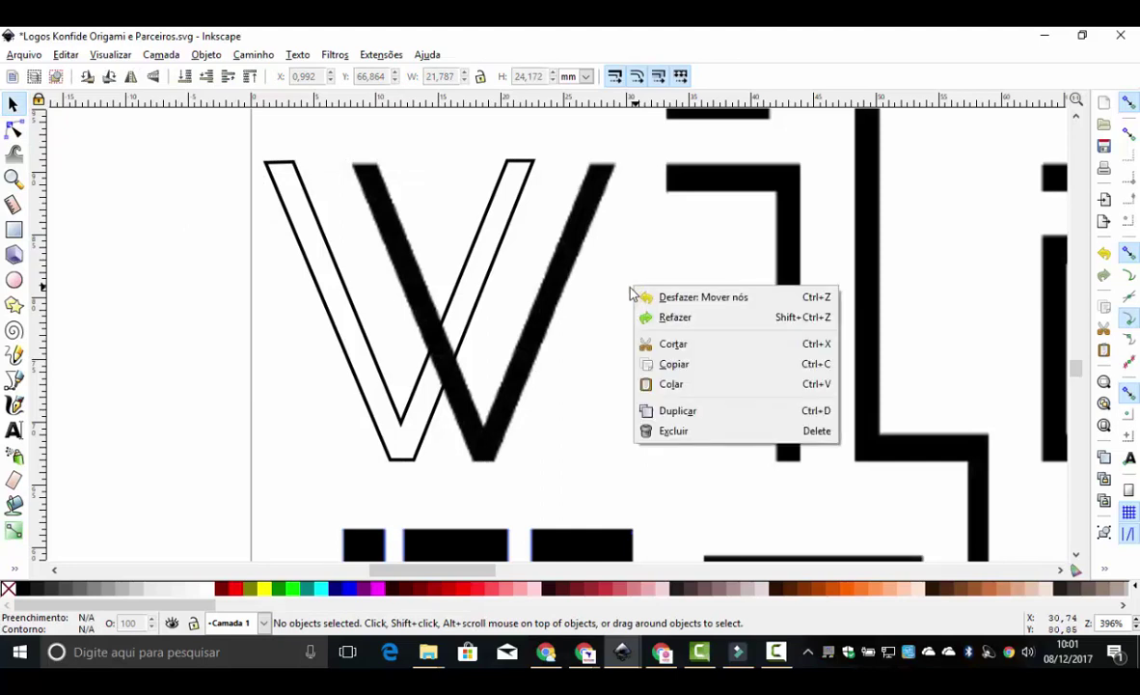
click(611, 274)
key(minus)
key(minus)
key(minus)
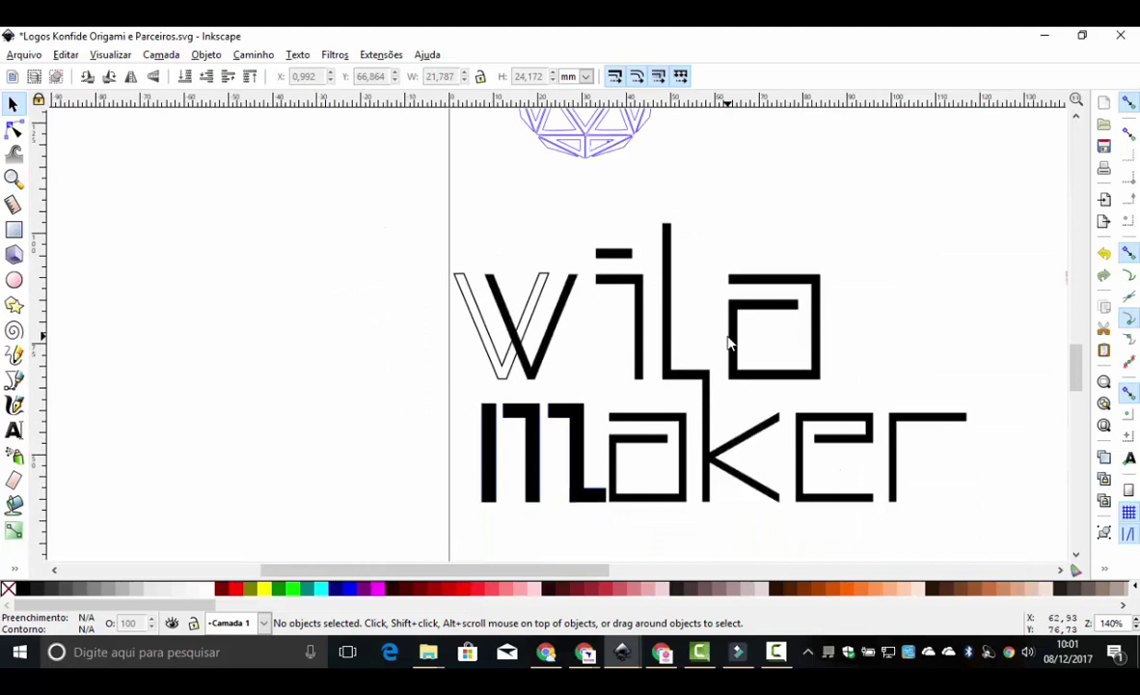
Select the traced V path, not the logo image, and drag it left clear of the logo.
click(673, 345)
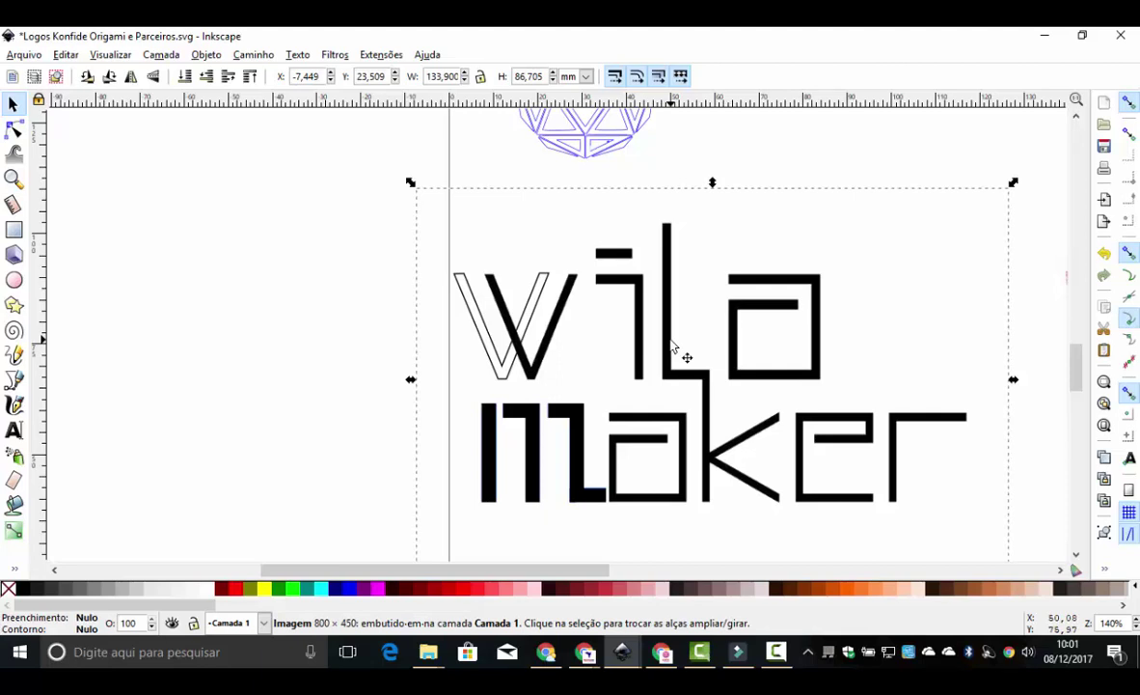
click(461, 308)
drag(470, 331, 382, 325)
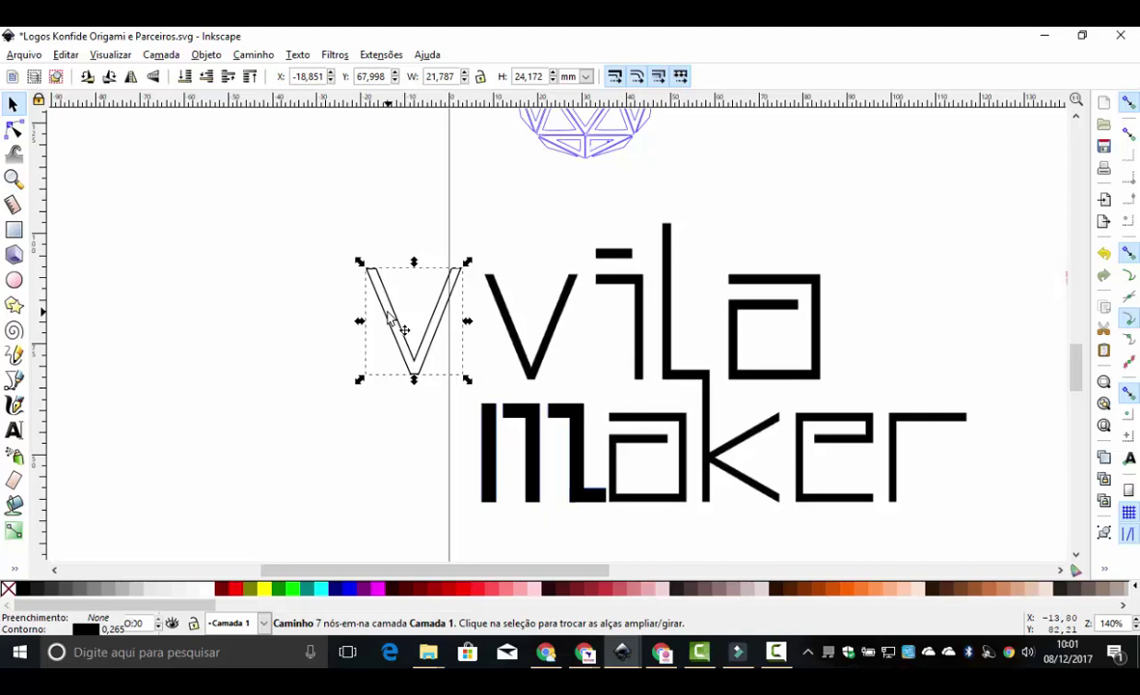
click(258, 55)
click(258, 55)
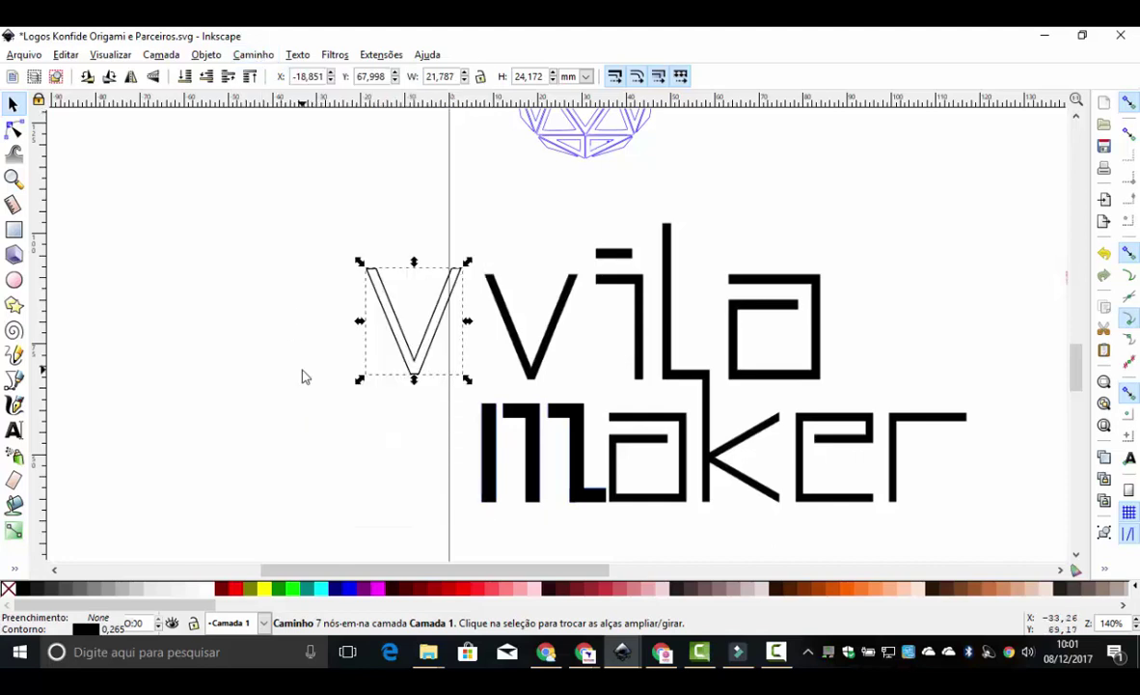